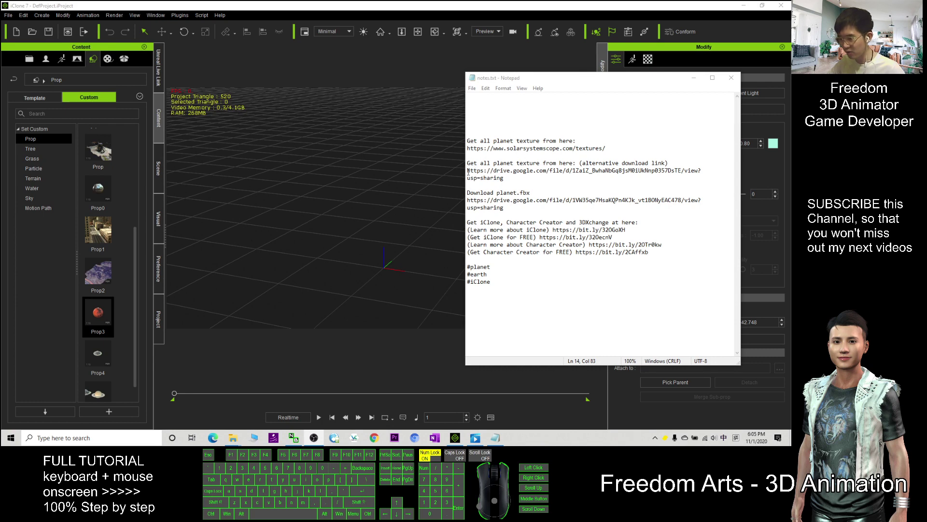
Step: Highlight the alternative planet texture download link in the notes and open the Planet Texture folder on the desktop
left_click_drag(468, 172, 511, 176)
left_click(485, 170)
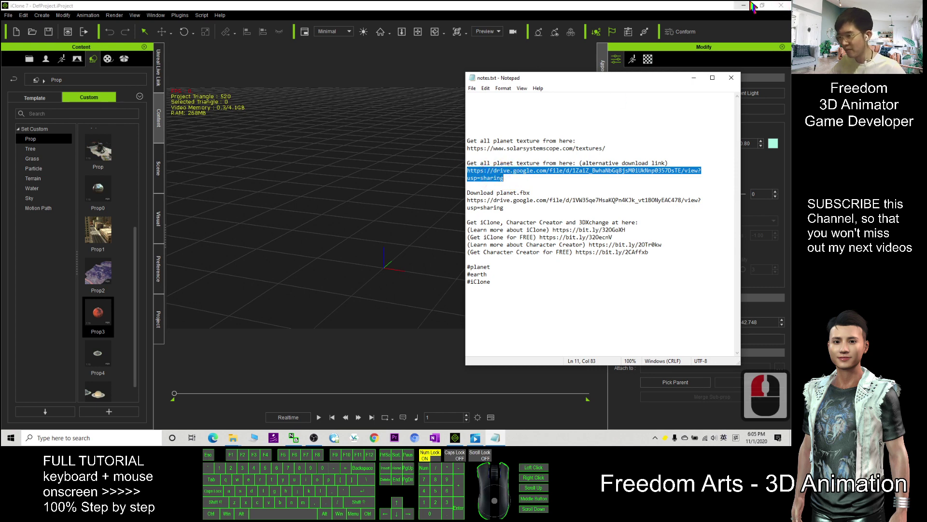
left_click(743, 5)
left_click(21, 58)
double_click(22, 58)
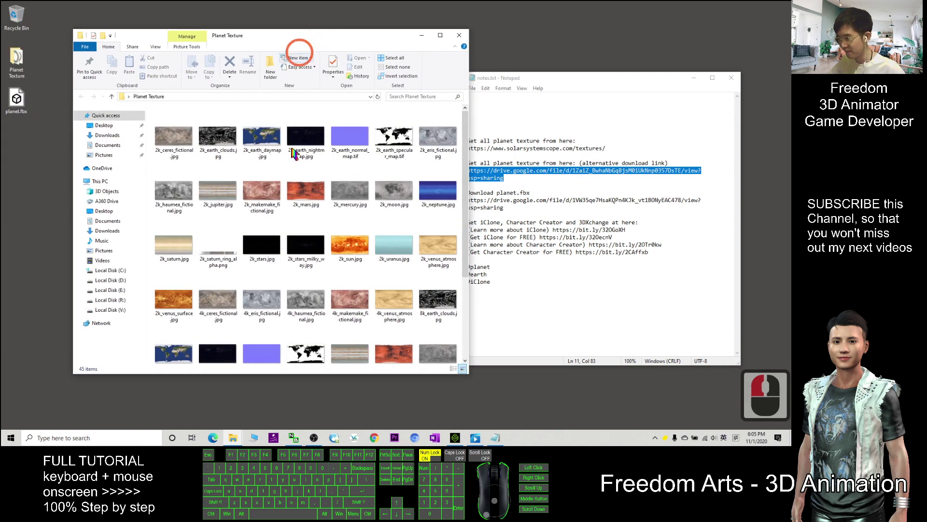
Step: Highlight the "Download planet.fbx" line in the notes and locate the planet.fbx file on the desktop
left_click(491, 194)
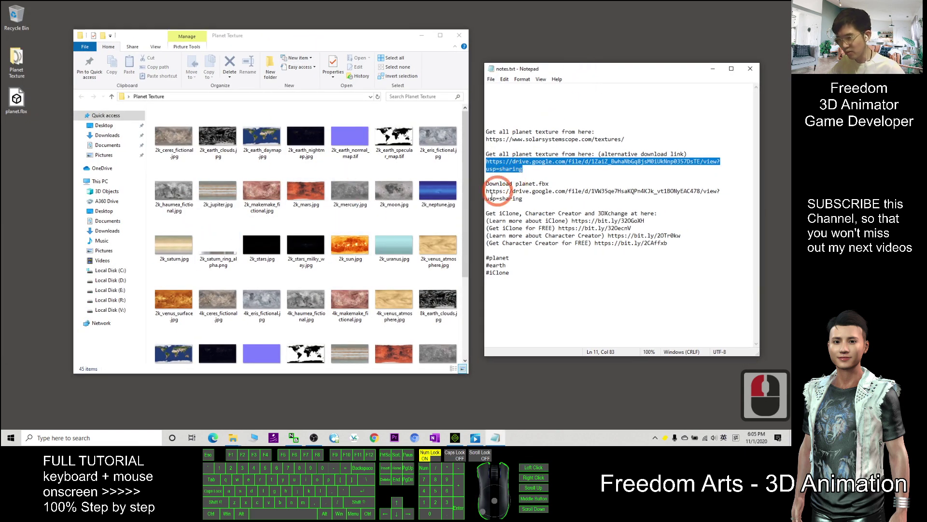
left_click_drag(487, 183, 550, 185)
left_click(16, 106)
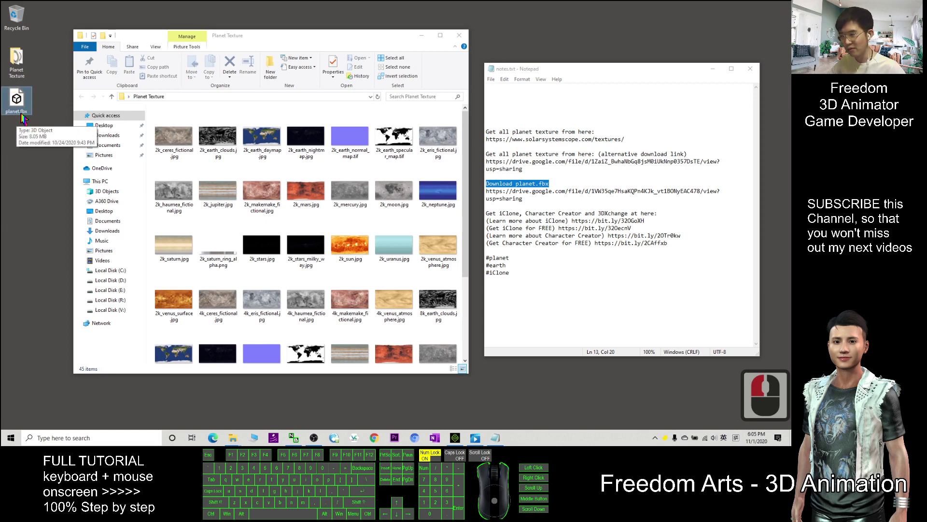
left_click(26, 118)
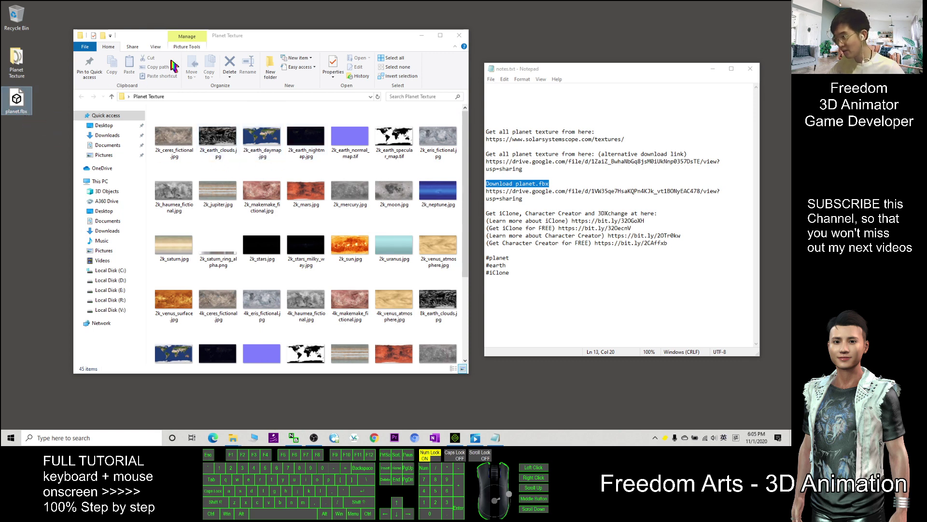
Step: Check the folder view options for the setting that hides extensions for known file types
left_click(158, 51)
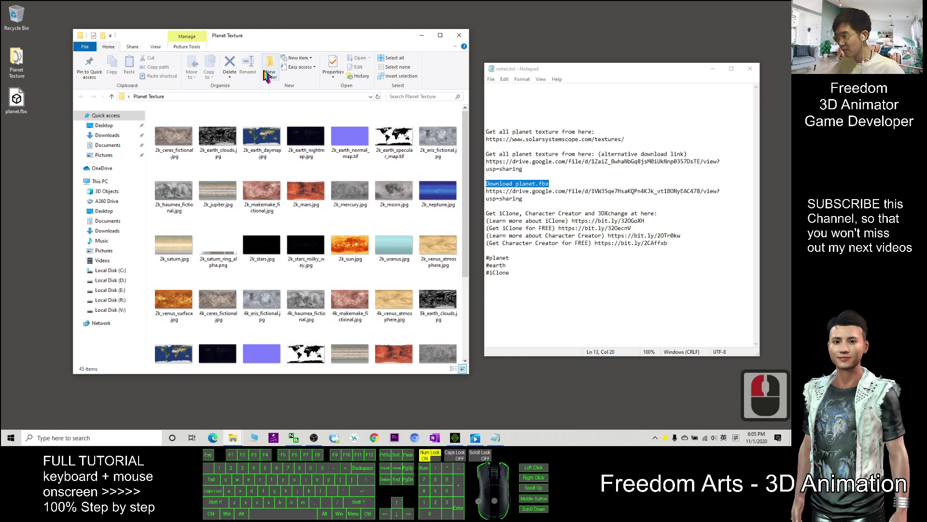
left_click(152, 48)
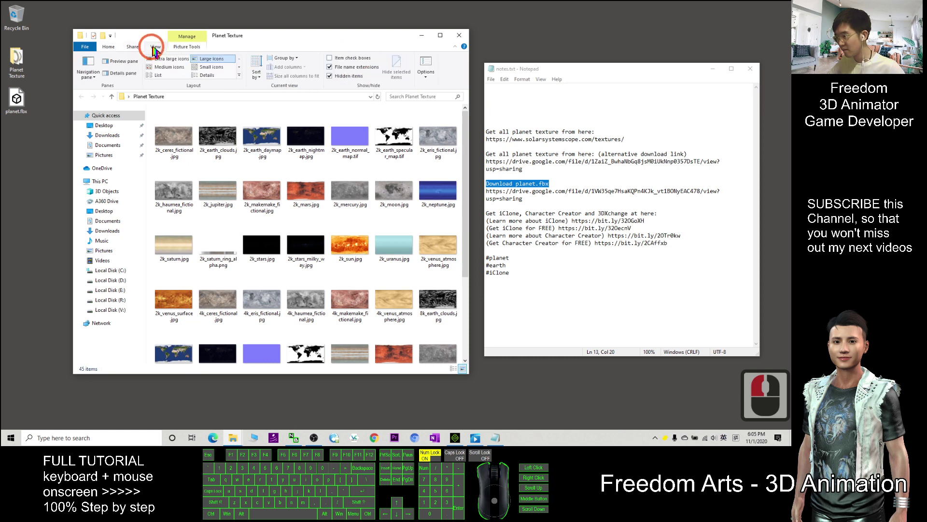
left_click(427, 67)
left_click(114, 131)
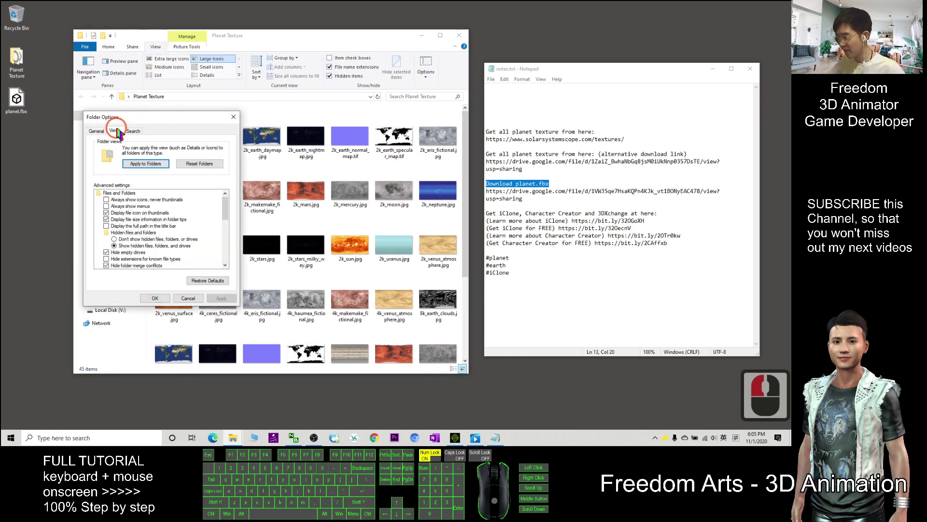
scroll(169, 255, "down", 3)
scroll(144, 251, "up", 3)
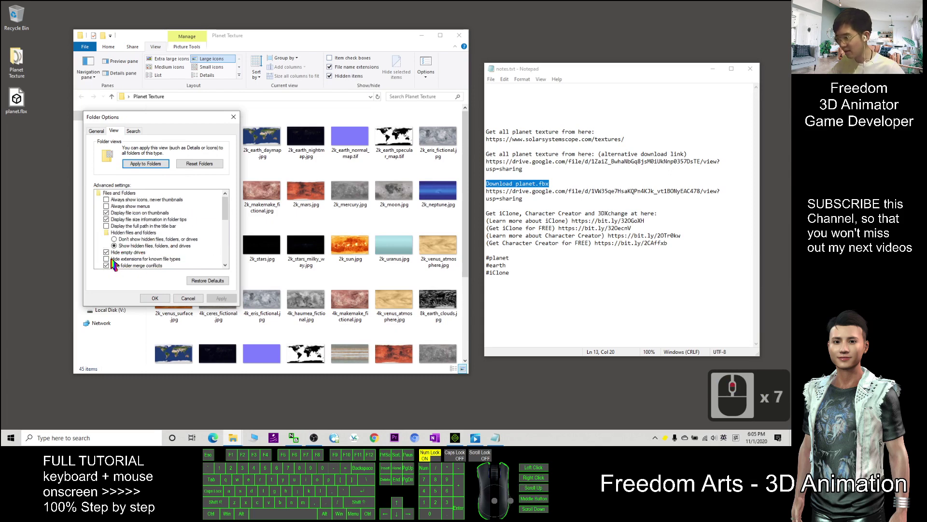
left_click(155, 298)
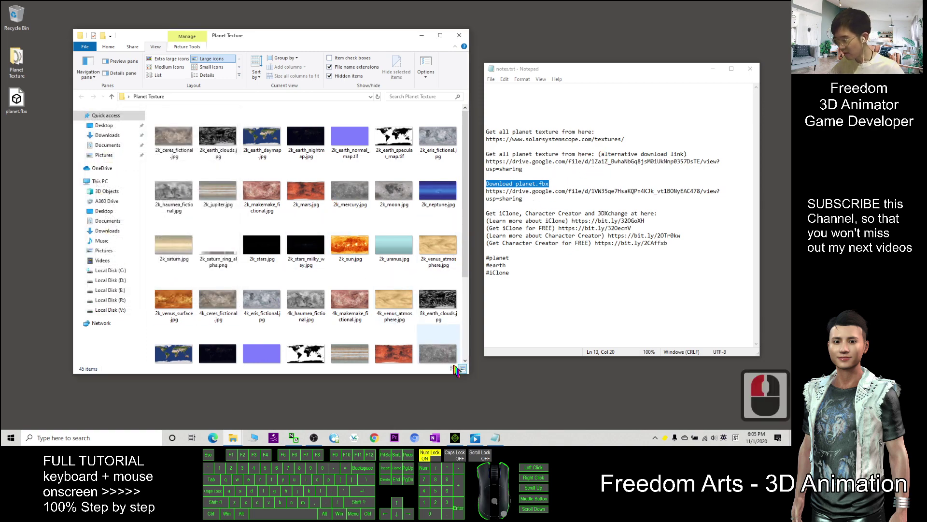
Step: Switch to iClone and import planet.fbx from the desktop into the scene as a prop
left_click(455, 438)
left_click_drag(278, 9, 386, 16)
left_click_drag(17, 98, 482, 272)
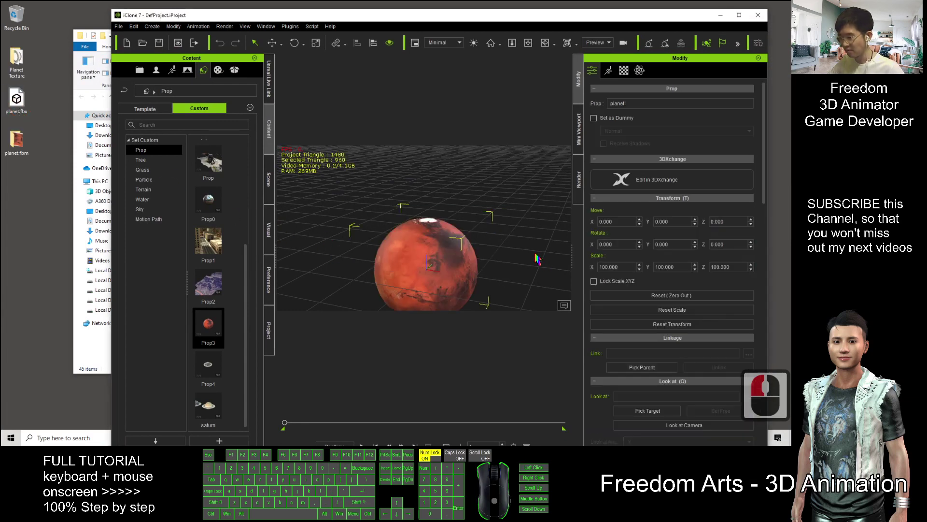
scroll(498, 250, "down", 7)
key("x")
left_click_drag(498, 250, 439, 226)
key("c")
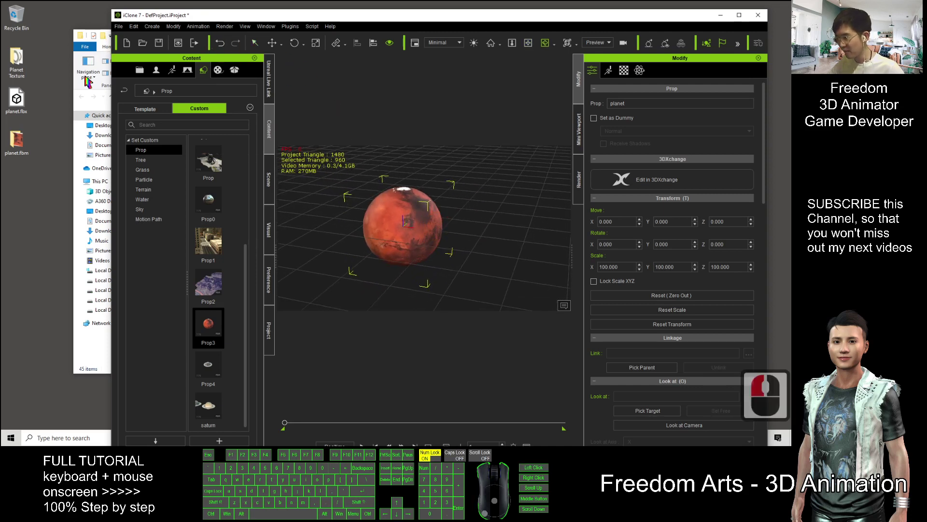
Step: Apply the 2k_earth_daymap.jpg texture from the Planet Texture folder to the planet
left_click(82, 96)
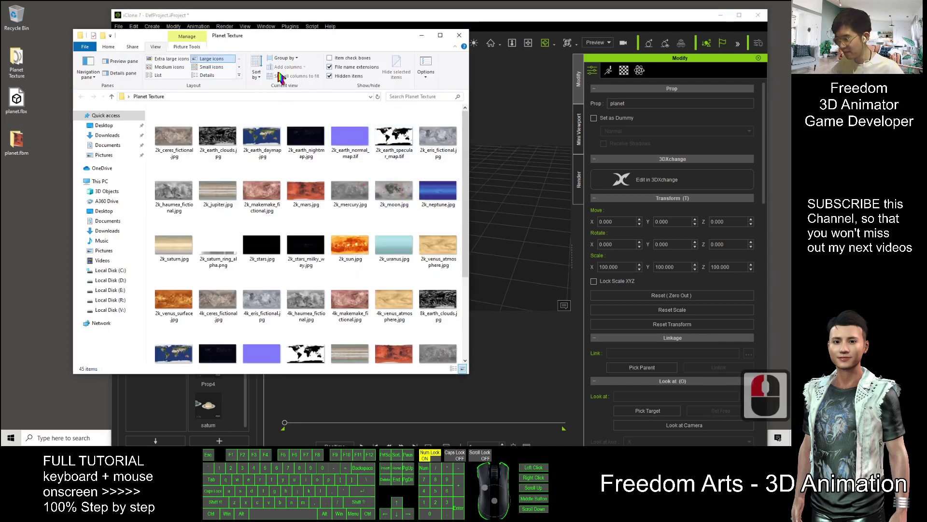
left_click_drag(303, 41, 209, 66)
left_click(175, 172)
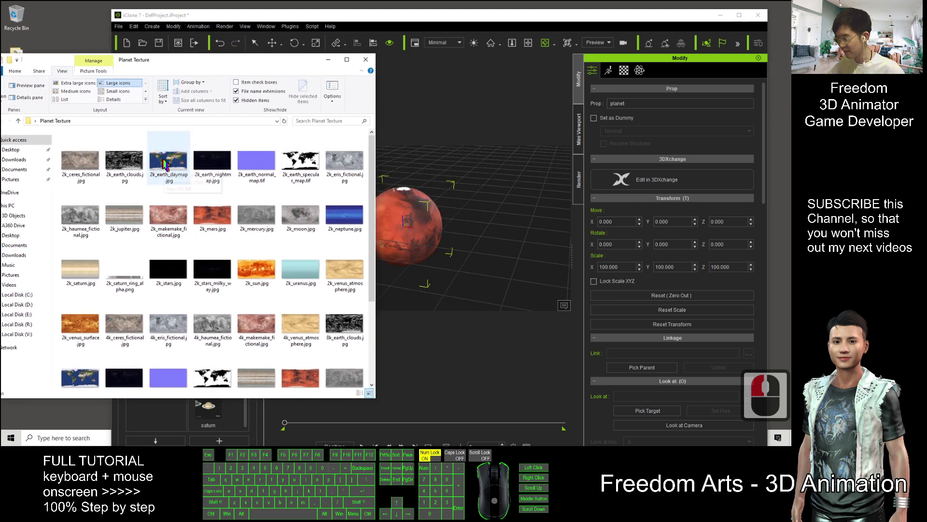
left_click_drag(164, 168, 425, 233)
left_click(481, 211)
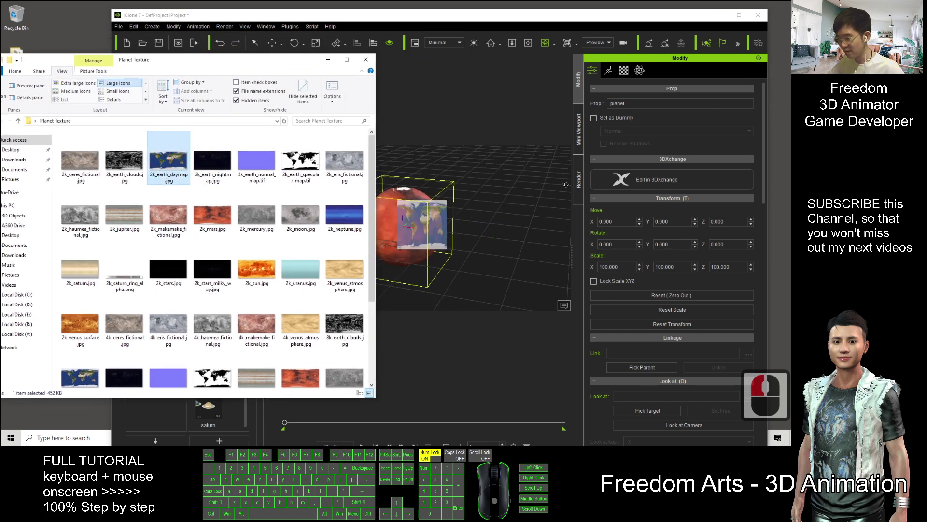
left_click(455, 16)
scroll(424, 213, "up", 9)
key("c")
left_click_drag(424, 218, 400, 202)
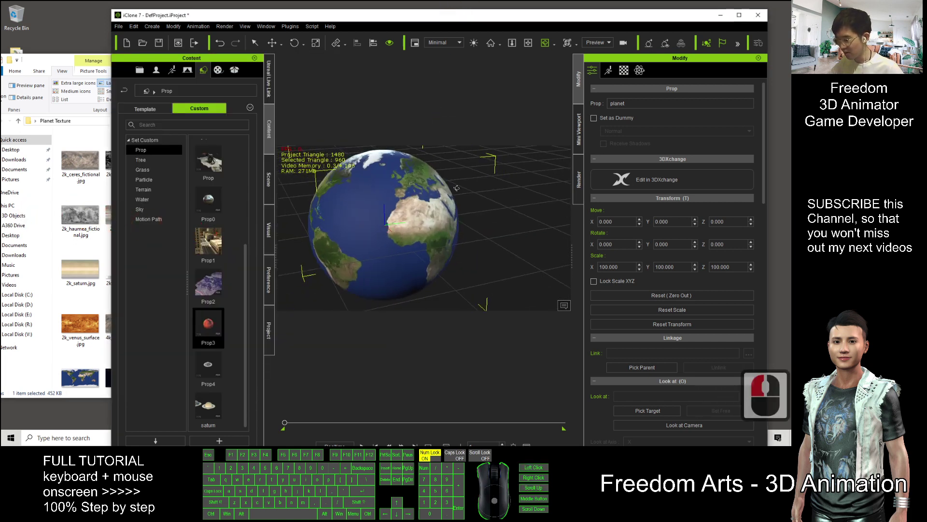
Step: Scale the Earth planet down uniformly to about 90.5 on all three axes
key("e")
key("r")
key("r")
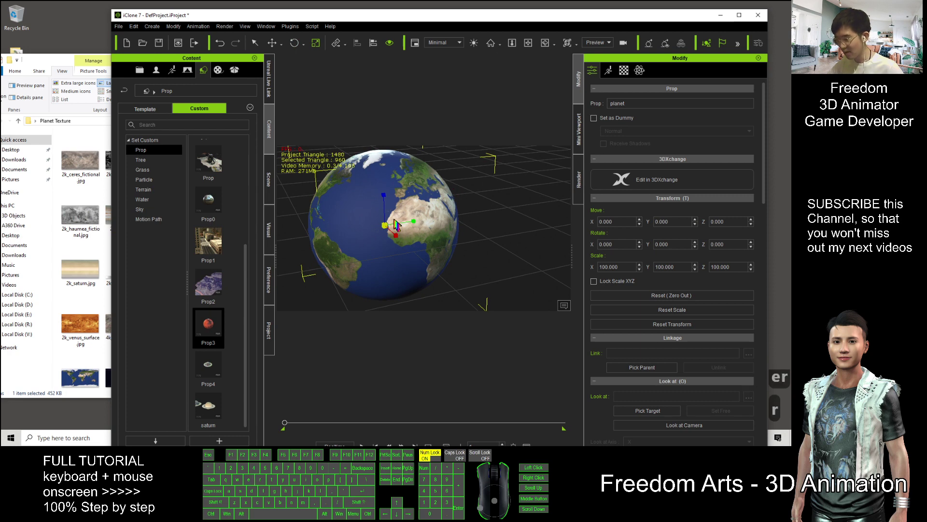
left_click_drag(385, 224, 372, 239)
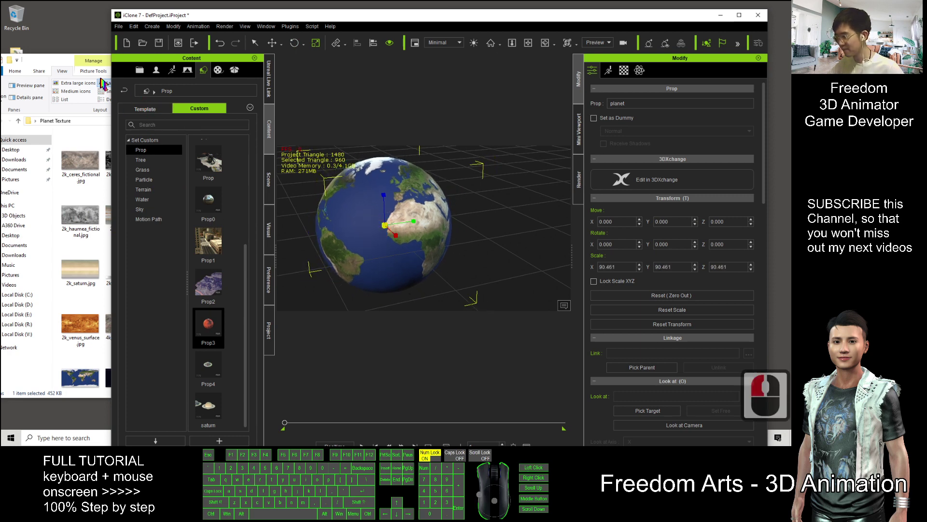
Step: Import planet.fbx from the desktop a second time so that it encloses the Earth planet
left_click(73, 61)
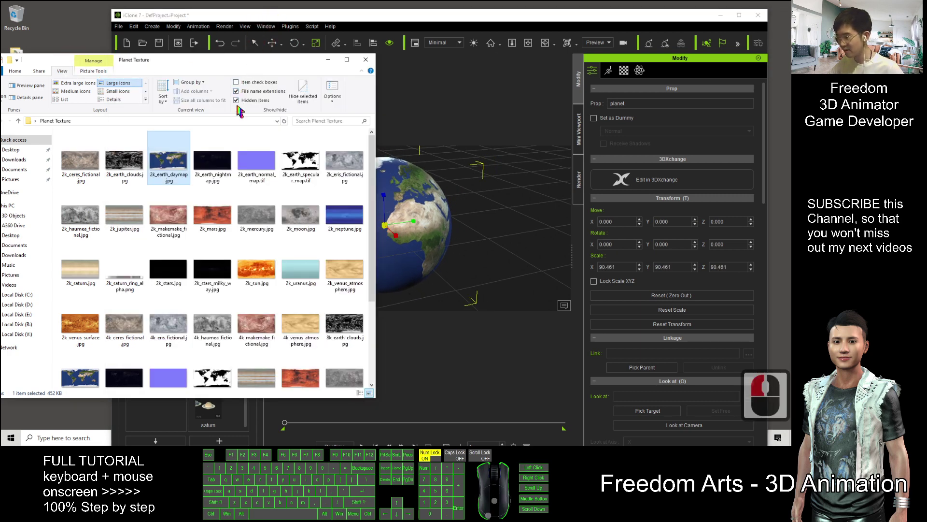
left_click_drag(133, 57, 121, 166)
left_click_drag(306, 20, 312, 16)
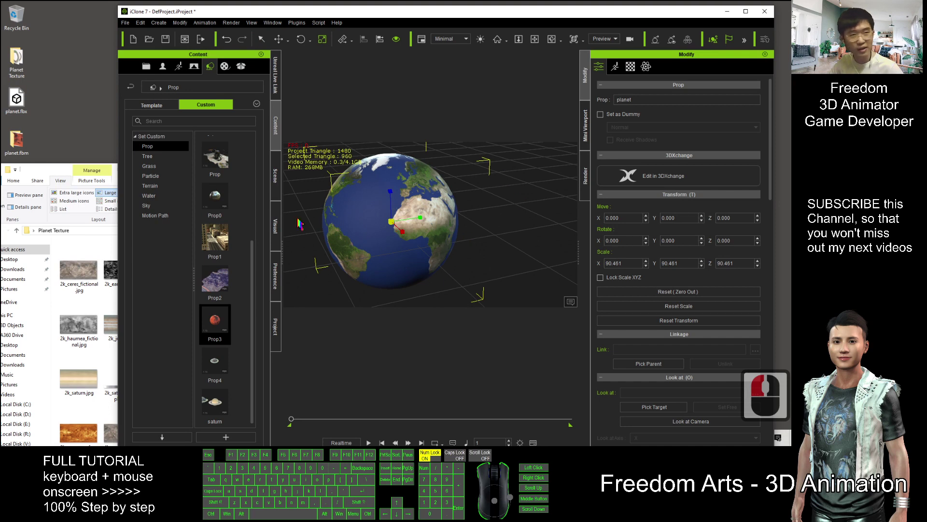
left_click_drag(22, 100, 413, 227)
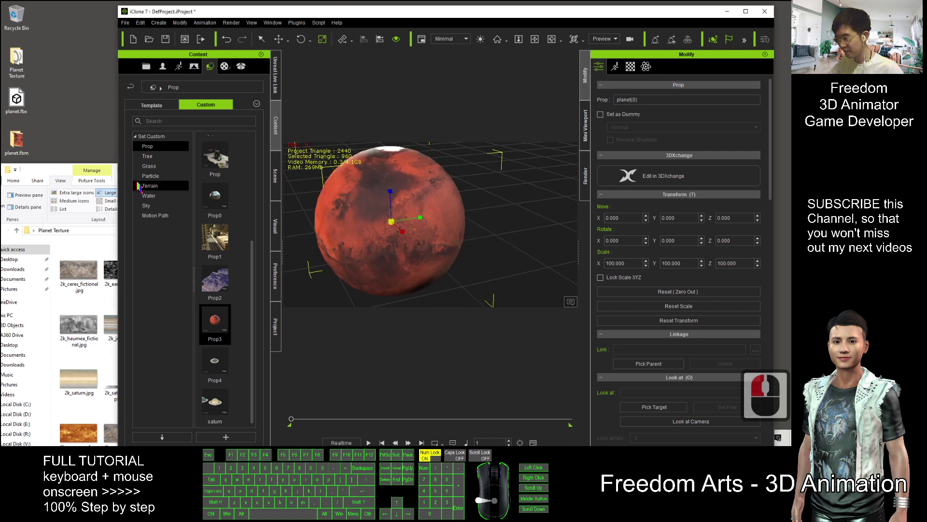
Step: Assign 2k_earth_clouds.jpg to both the Base Color and Opacity channels of the second planet's material
left_click_drag(63, 172, 50, 104)
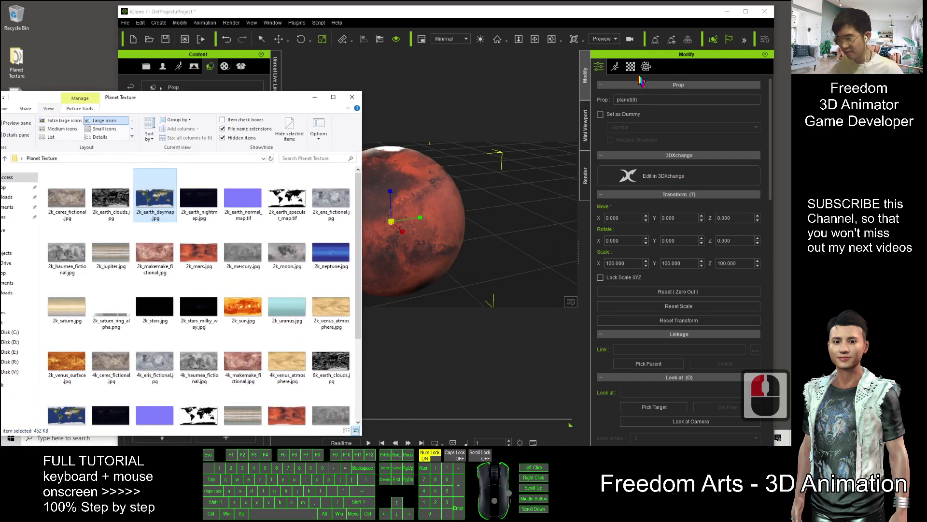
left_click(615, 66)
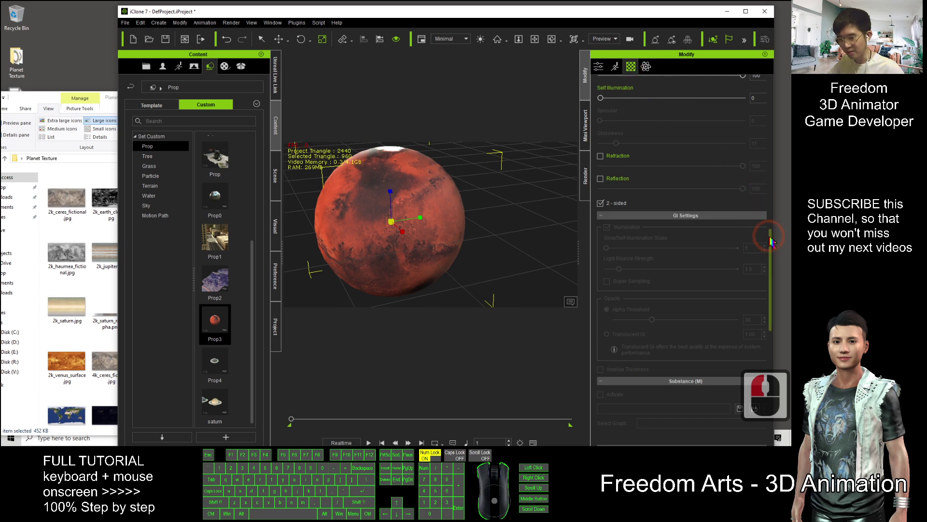
left_click_drag(768, 227, 760, 68)
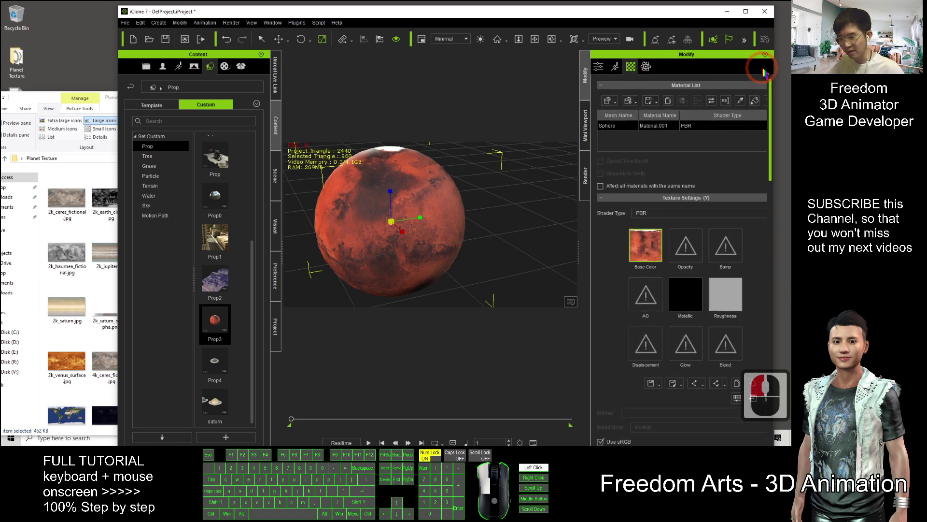
left_click(90, 91)
left_click(110, 199)
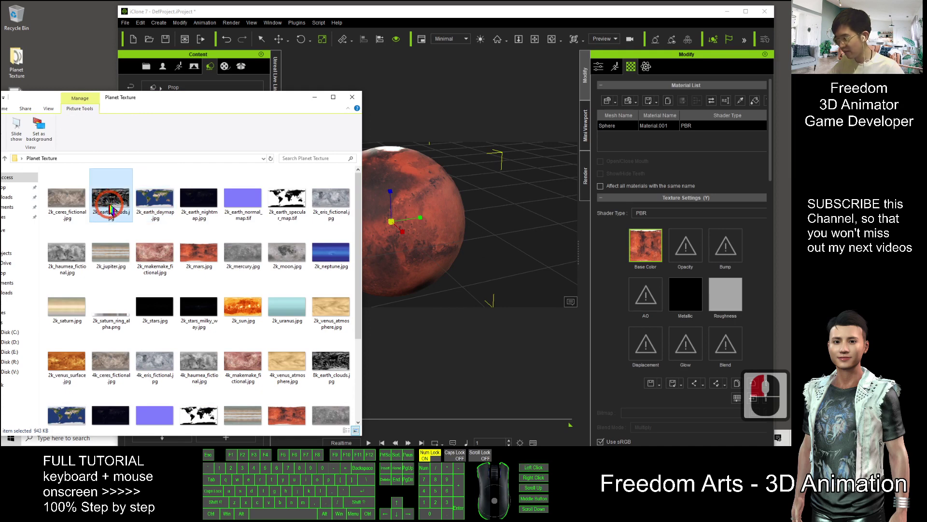
left_click_drag(110, 202, 650, 251)
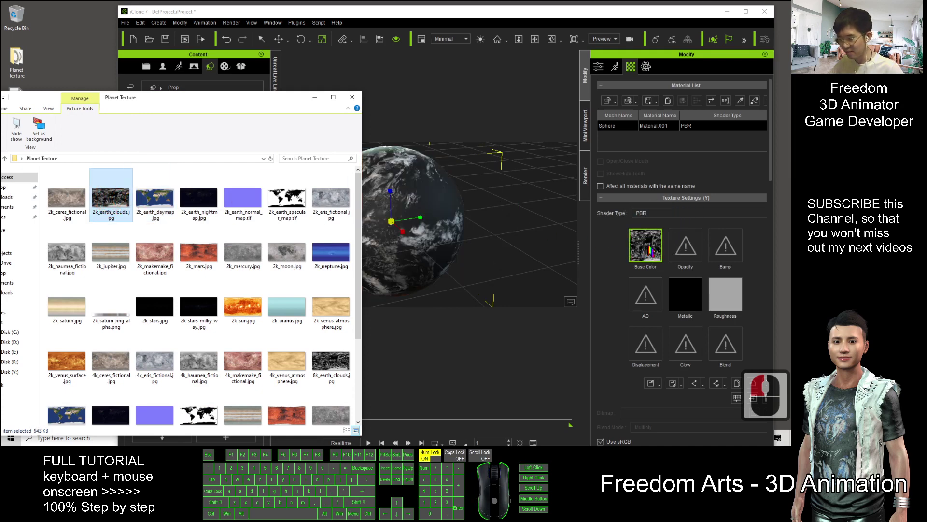
left_click_drag(111, 198, 686, 246)
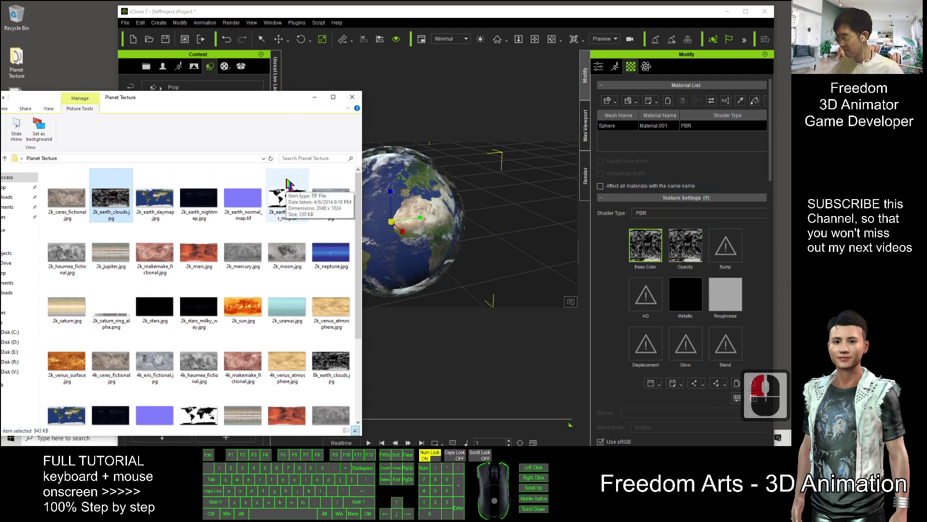
Step: Examine the cloud layer over the Earth up close and from different angles
left_click(391, 178)
scroll(396, 190, "up", 7)
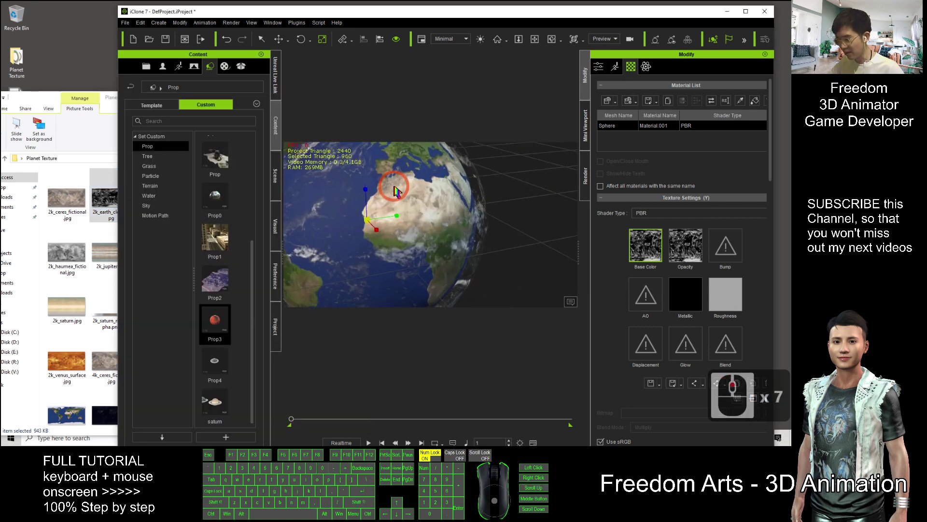
scroll(397, 191, "down", 6)
key("x")
key("c")
left_click_drag(357, 200, 445, 182)
key("e")
key("r")
key("c")
scroll(459, 190, "up", 7)
scroll(459, 189, "down", 6)
Step: Rotate the cloud sphere around its vertical axis and show the scene's object list
key("e")
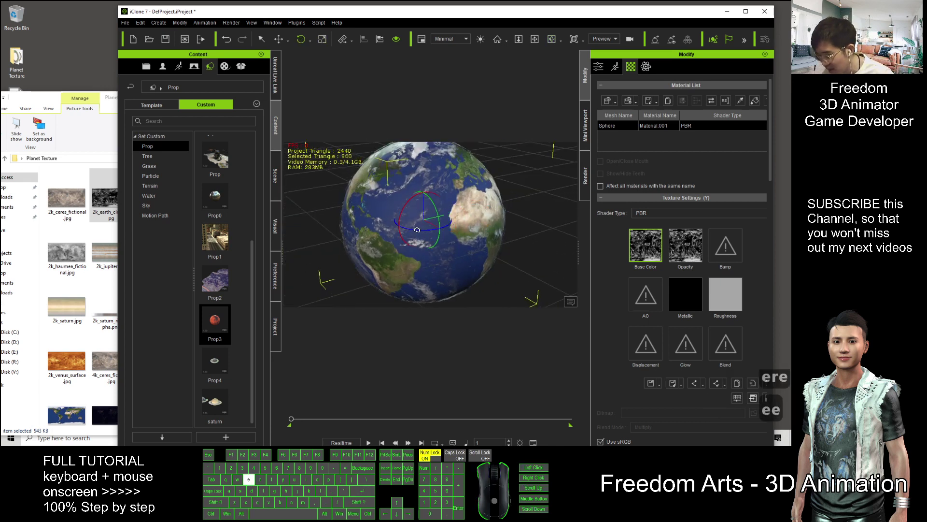
left_click_drag(417, 230, 396, 216)
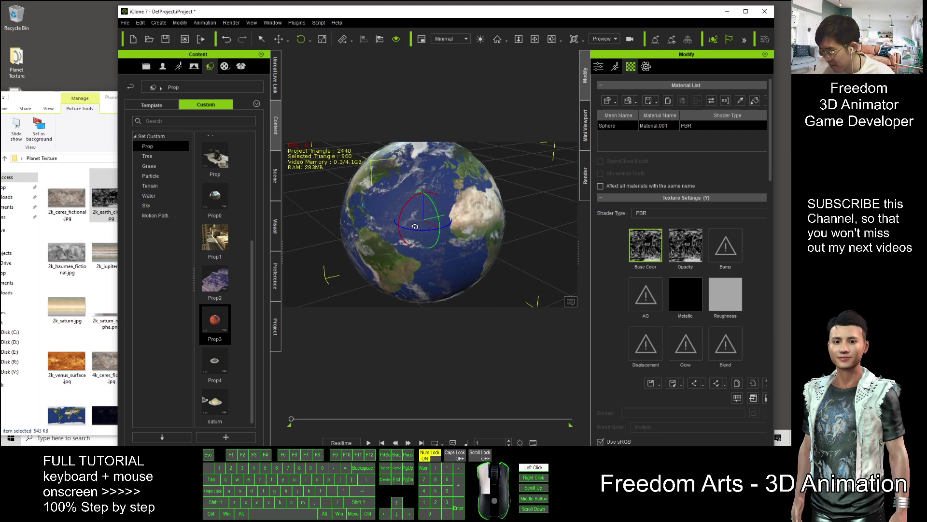
left_click(279, 177)
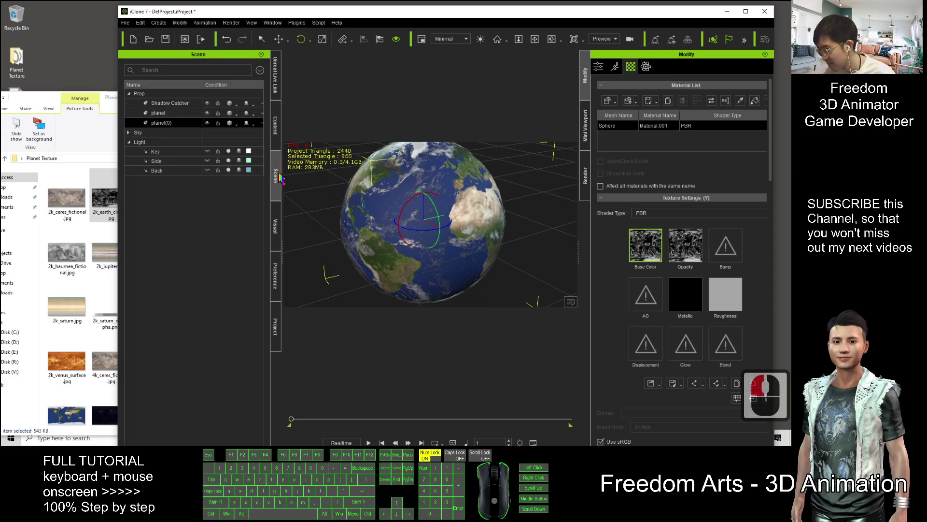
right_click(162, 127)
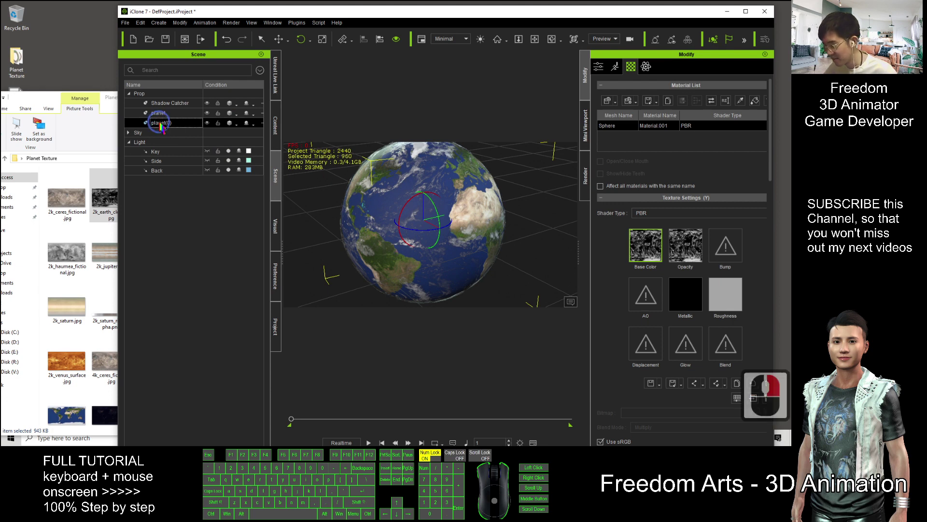
right_click(159, 126)
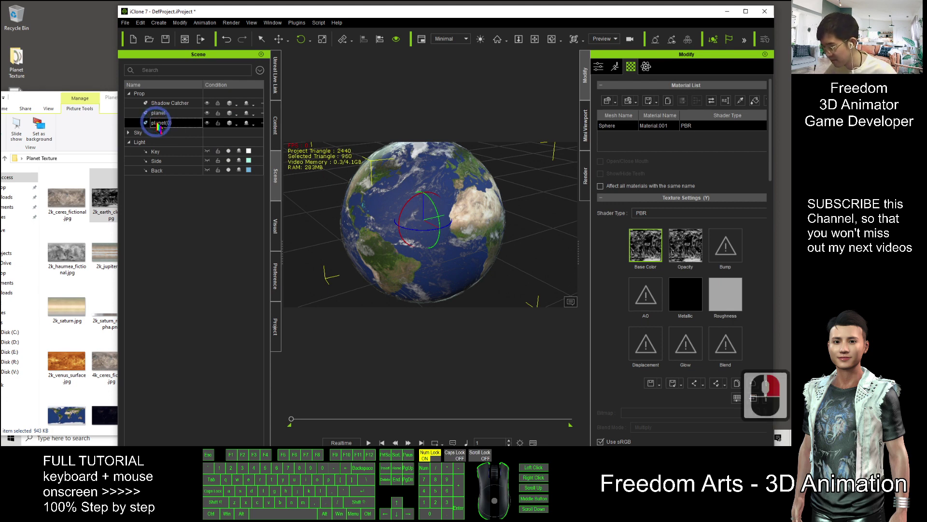
left_click_drag(424, 231, 437, 227)
Step: Rename the planet(0) prop as cloud in the scene's object list and select the original planet prop
right_click(162, 124)
left_click(165, 127)
key("F2")
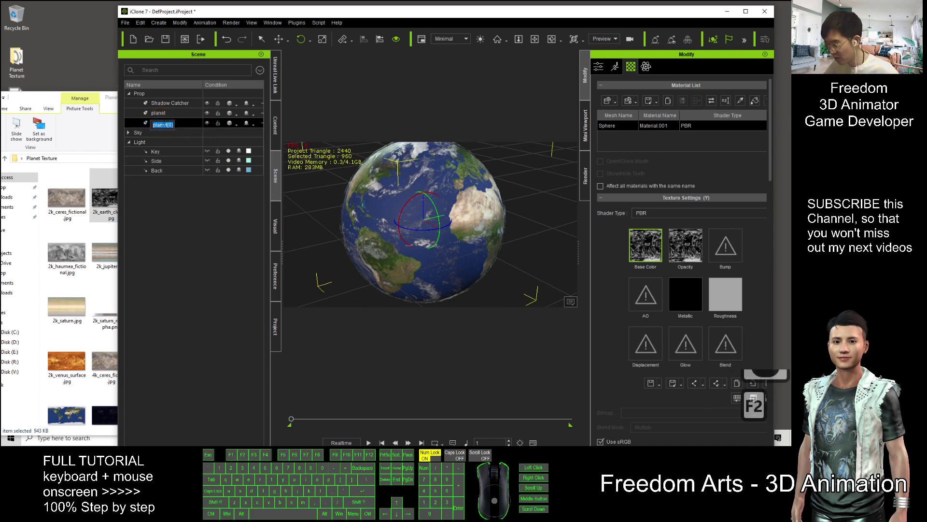
type("cloud")
key("Return")
left_click(162, 114)
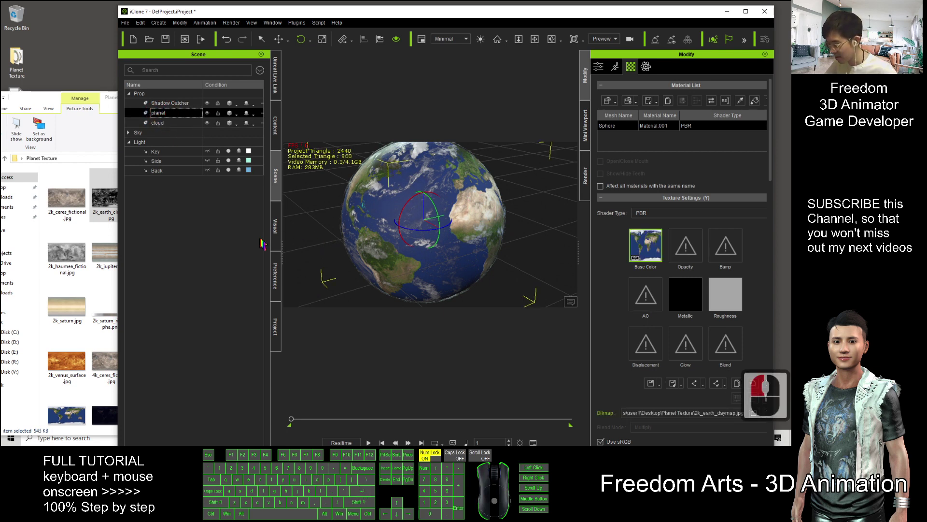
Step: Rename the original planet prop as earth in the scene's object list
key("F2")
type("earch")
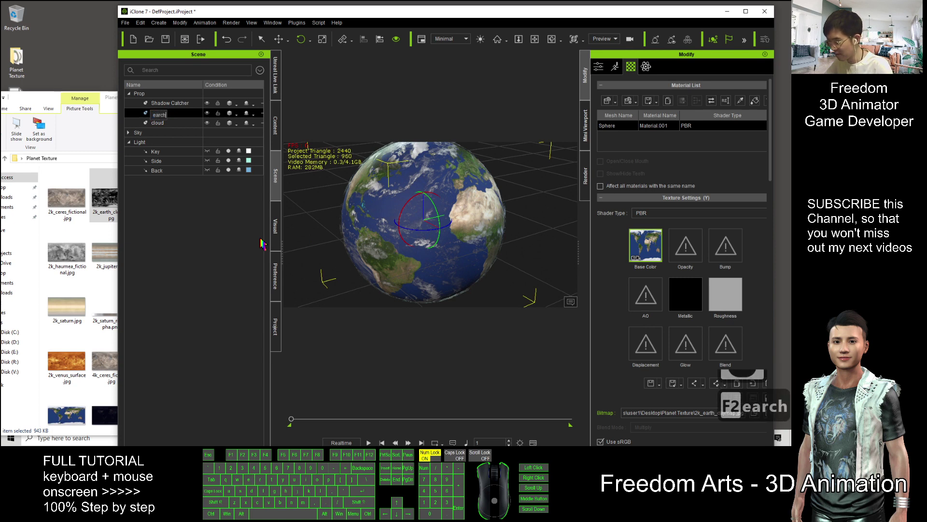
key("Return")
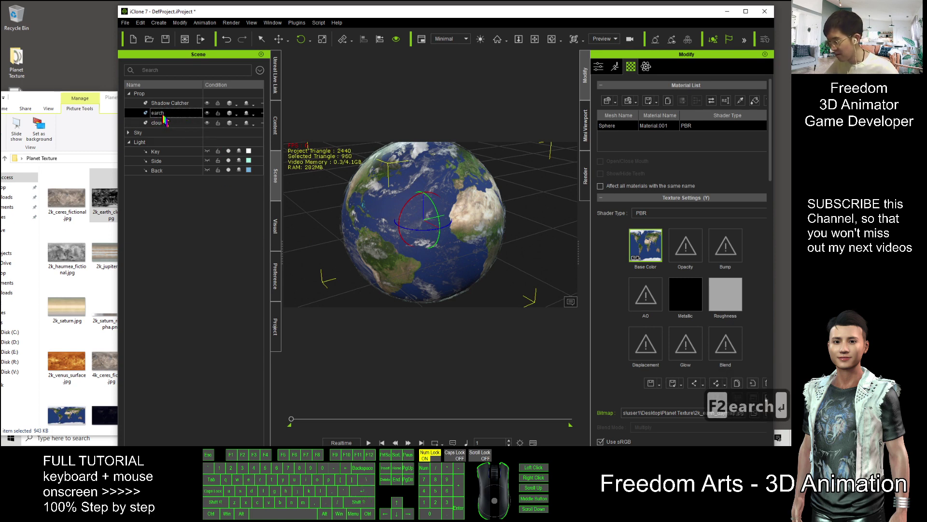
key("F2")
type("earth")
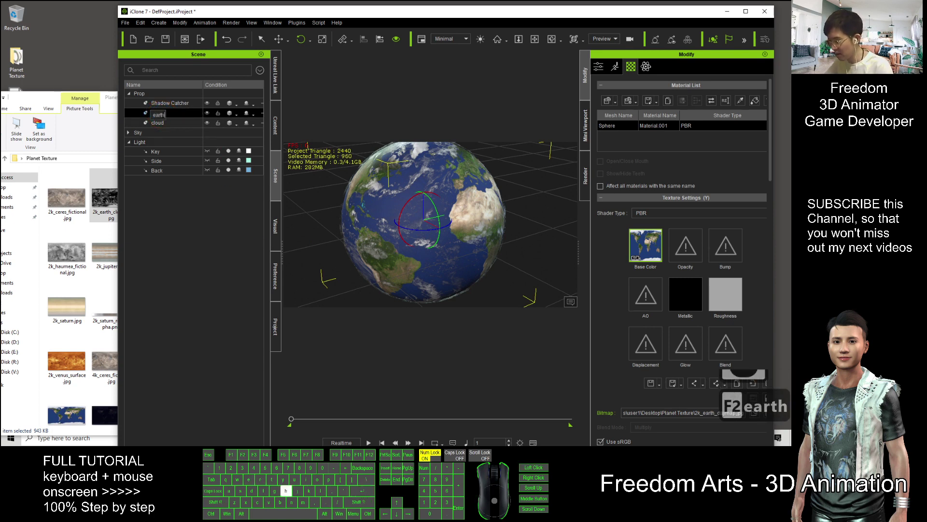
Step: Attach the cloud prop to the earth prop as its parent
double_click(159, 123)
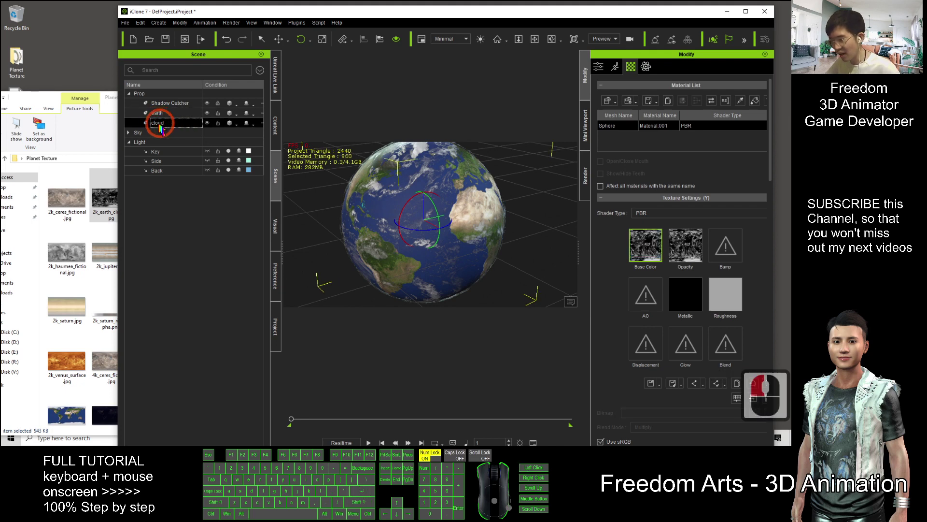
left_click(599, 66)
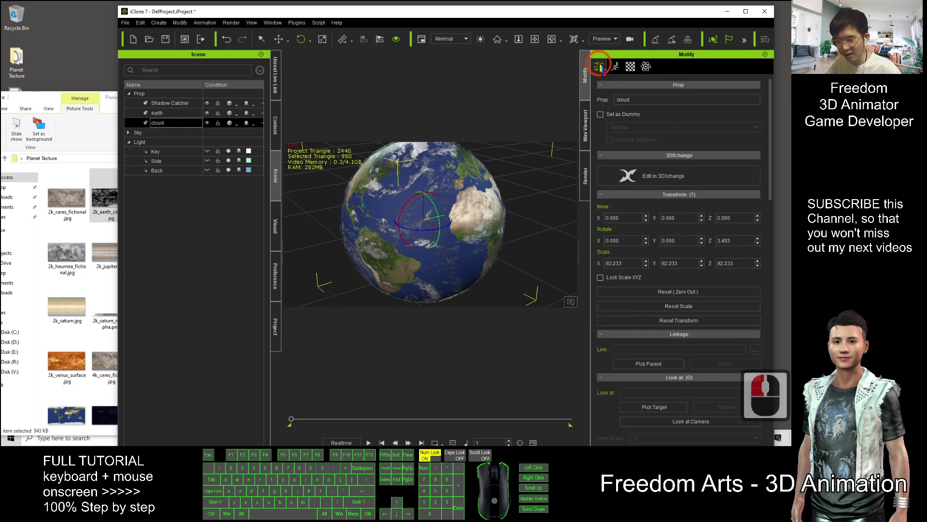
scroll(701, 191, "down", 7)
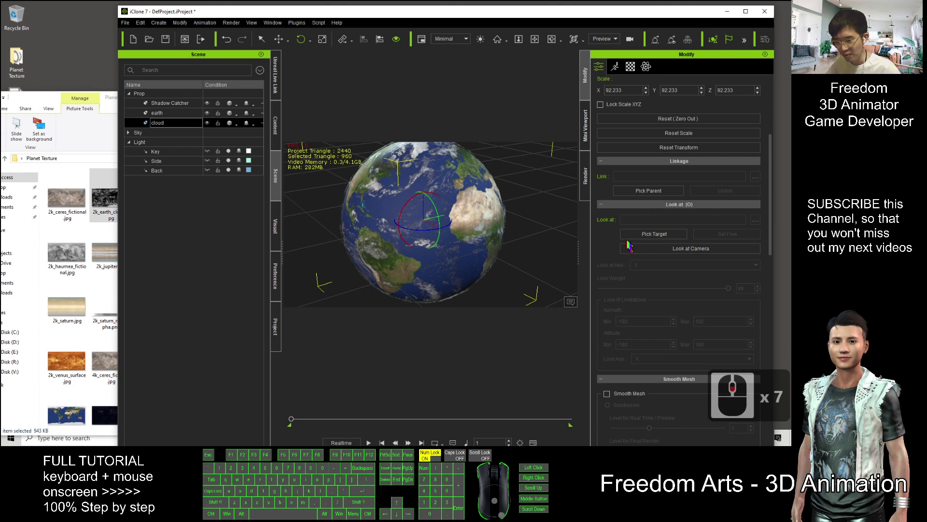
scroll(638, 302, "down", 11)
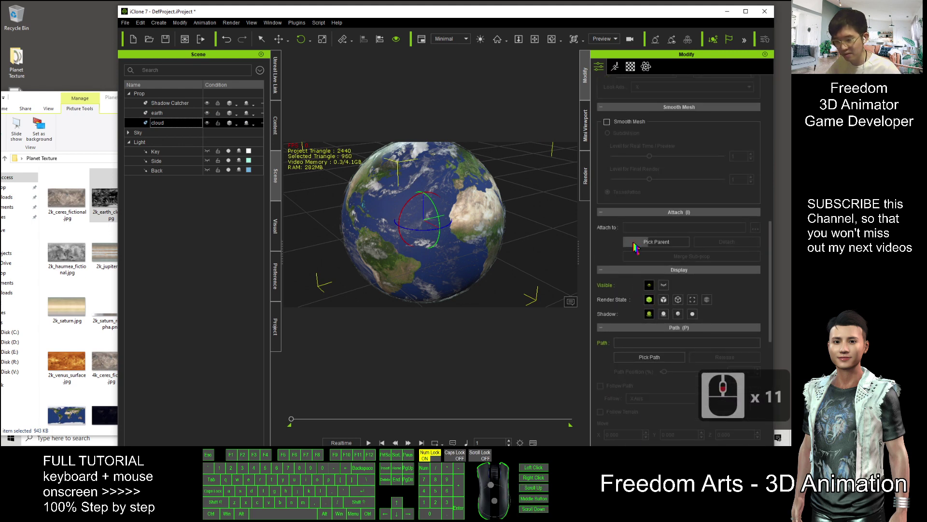
left_click(647, 241)
left_click(156, 113)
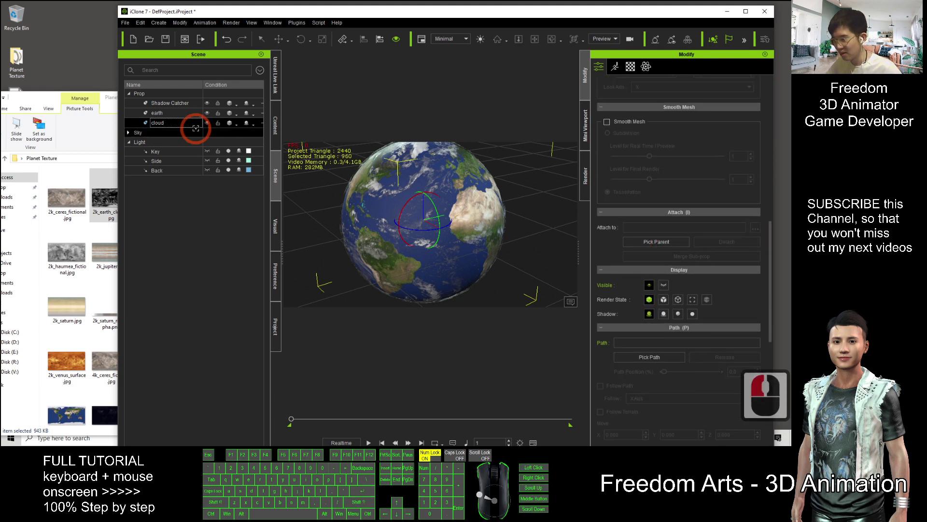
left_click(158, 113)
Step: Maximize the iClone window and move the earth prop, with its attached cloud, sideways across the grid
left_click_drag(556, 13, 488, 1)
scroll(427, 219, "down", 14)
double_click(342, 181)
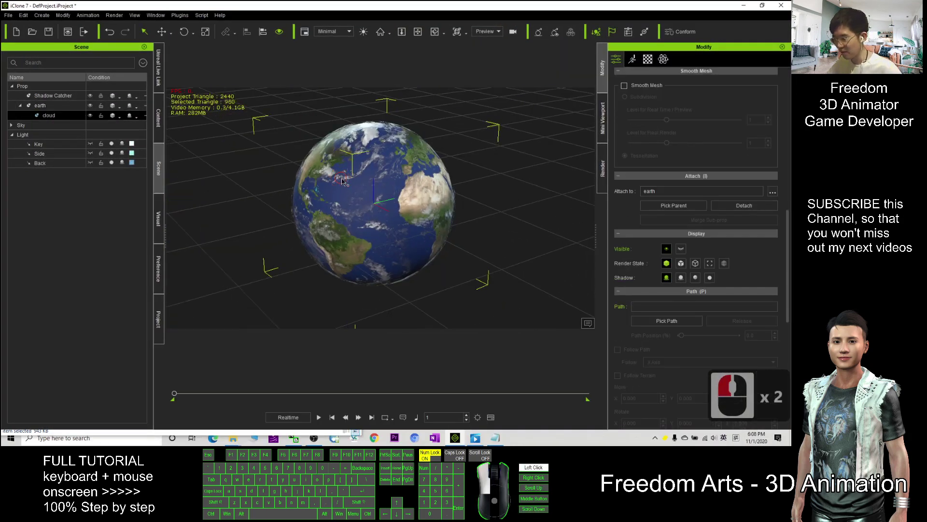
double_click(342, 182)
double_click(364, 180)
left_click(158, 119)
left_click(159, 164)
left_click(40, 105)
scroll(290, 154, "down", 6)
key("r")
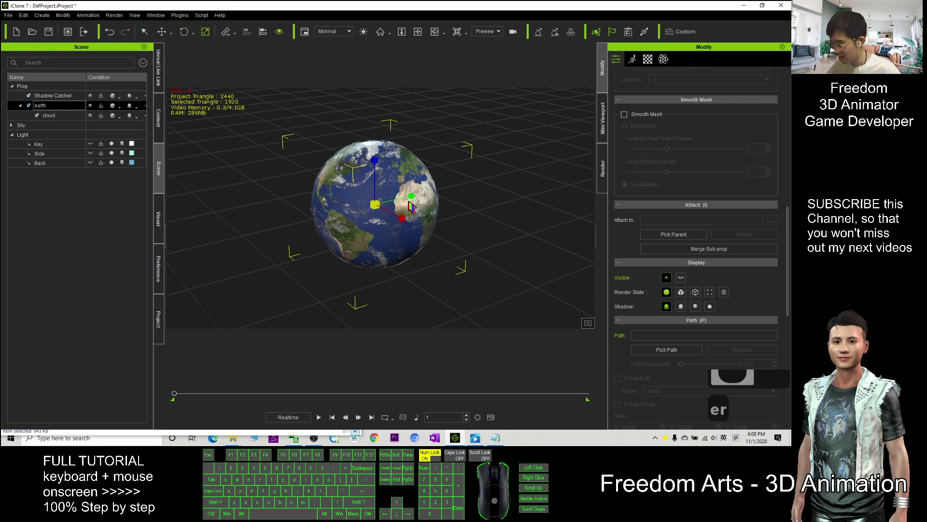
key("w")
key("w")
left_click_drag(409, 207, 378, 209)
Step: Scale the cloud prop up slightly so it forms a wider shell around the Earth
left_click(54, 117)
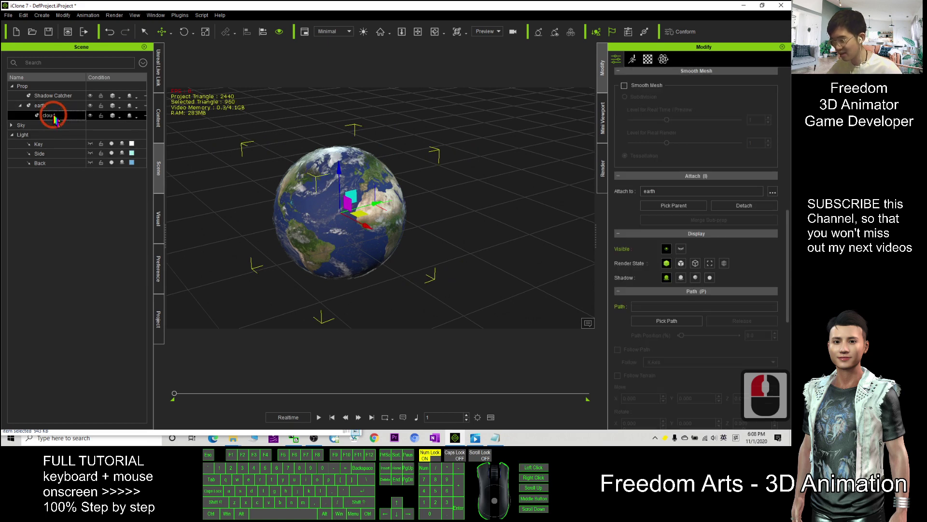
key("e")
key("r")
key("e")
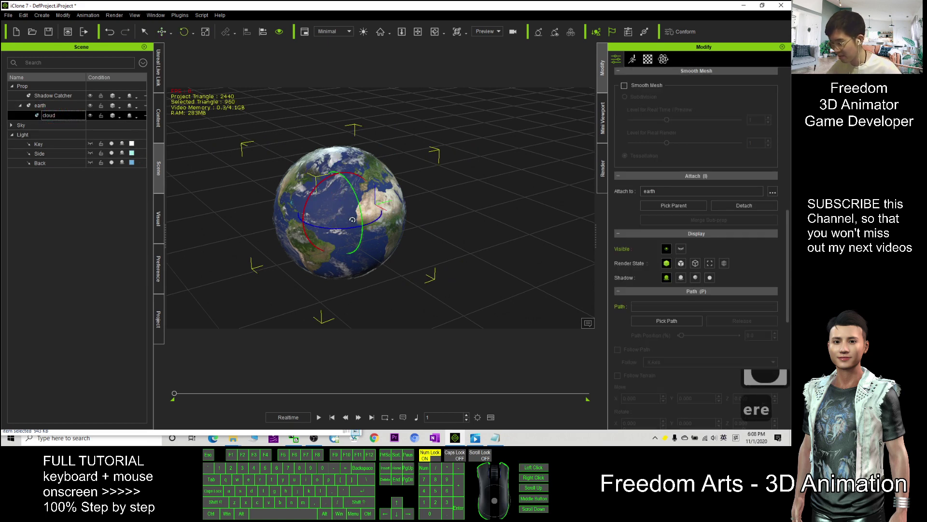
key("r")
left_click_drag(344, 213, 345, 209)
Step: Move the earth prop, with its attached cloud, back the opposite way across the grid
left_click(39, 105)
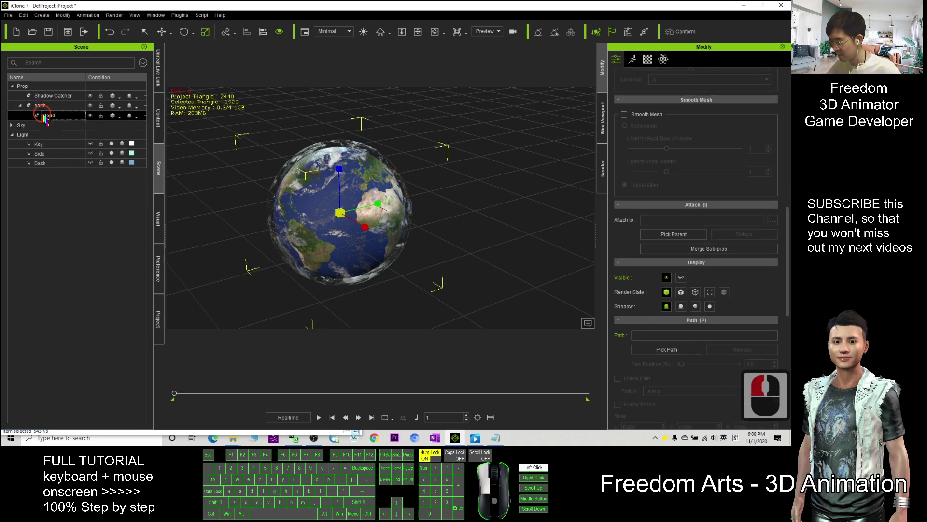
double_click(48, 115)
left_click(46, 105)
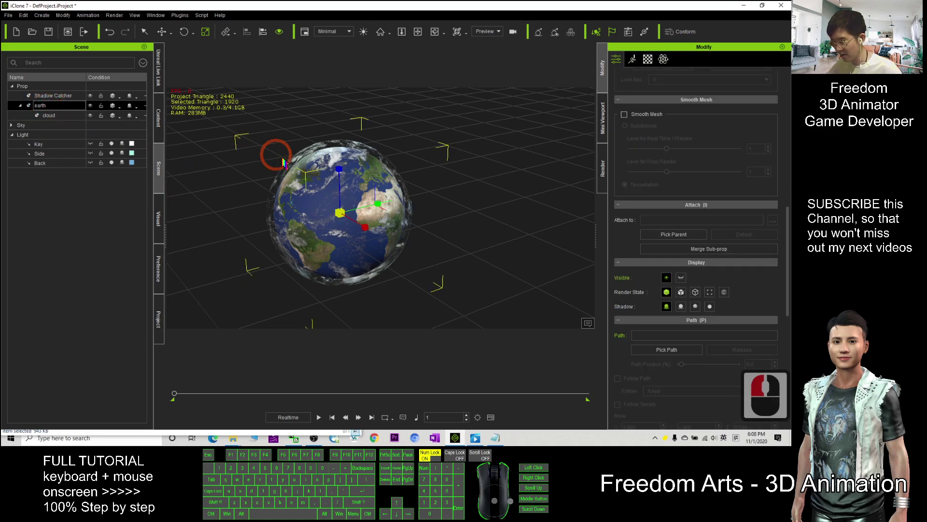
key("w")
left_click_drag(378, 204, 408, 209)
scroll(351, 226, "up", 2)
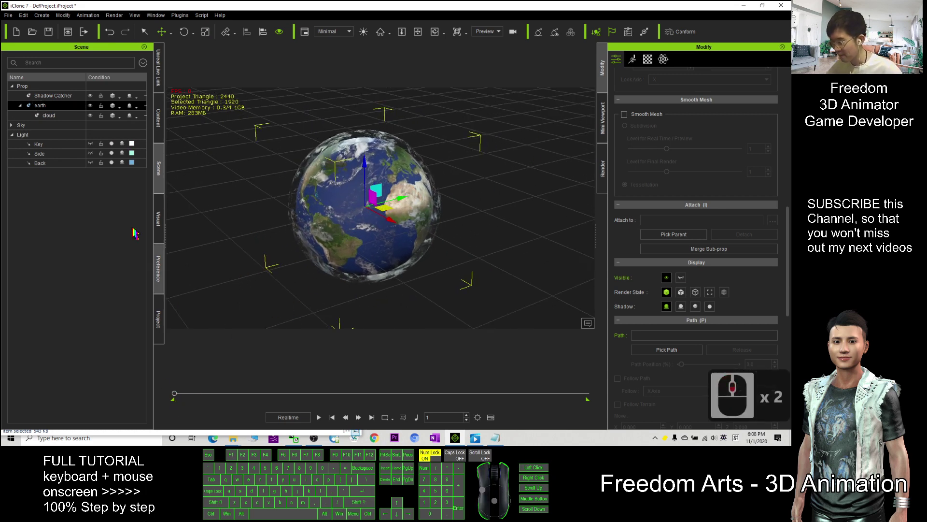
Step: At frame 450, rotate the cloud prop around its vertical axis to animate the cloud layer
left_click(51, 115)
left_click(178, 394)
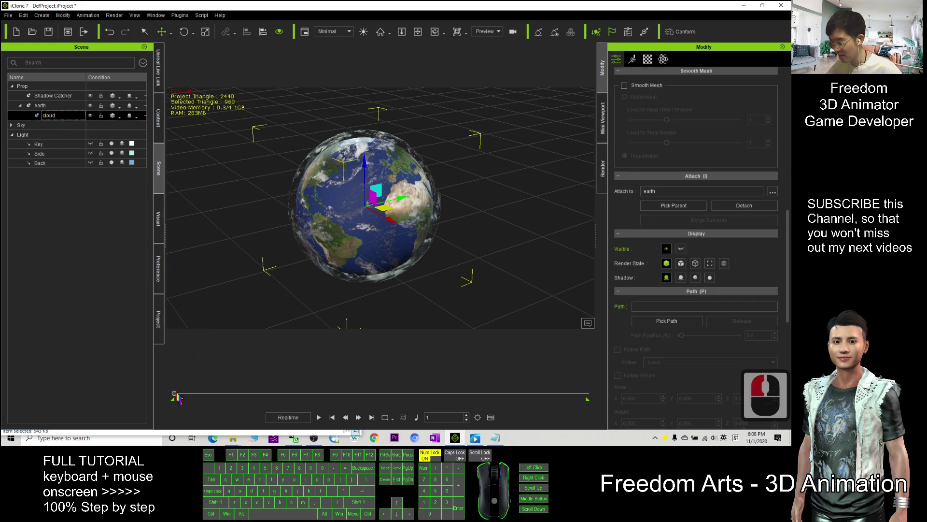
left_click_drag(177, 396, 202, 402)
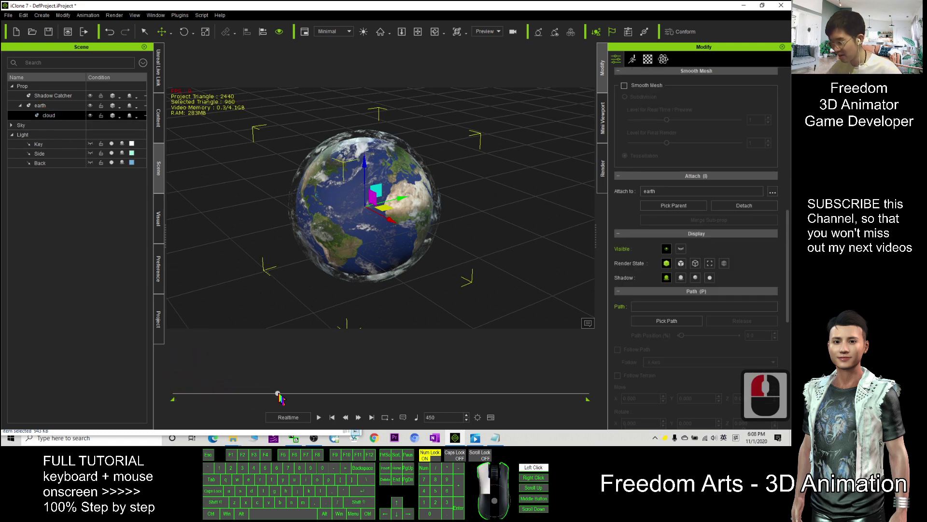
key("r")
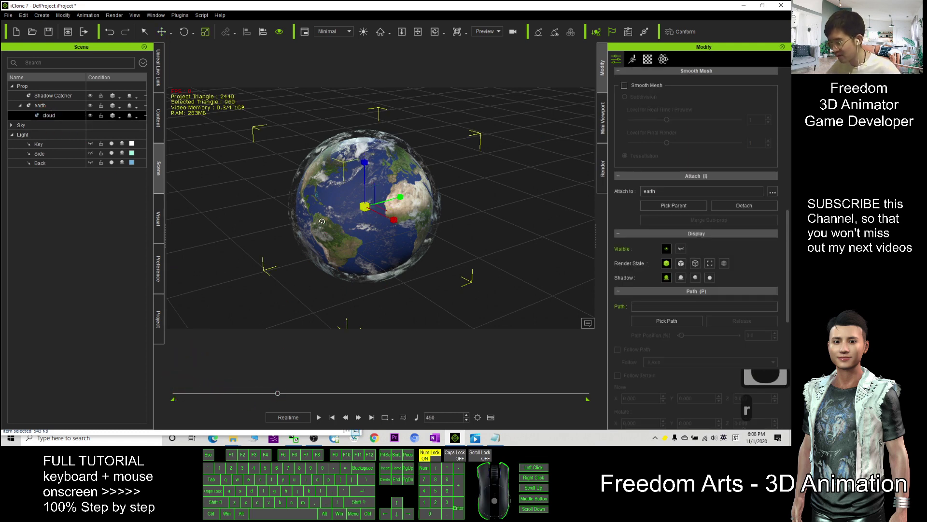
key("e")
key("e")
left_click_drag(346, 220, 378, 221)
Step: Play the cloud rotation from the first frame, watch it up close, and return to frame 1
left_click(332, 417)
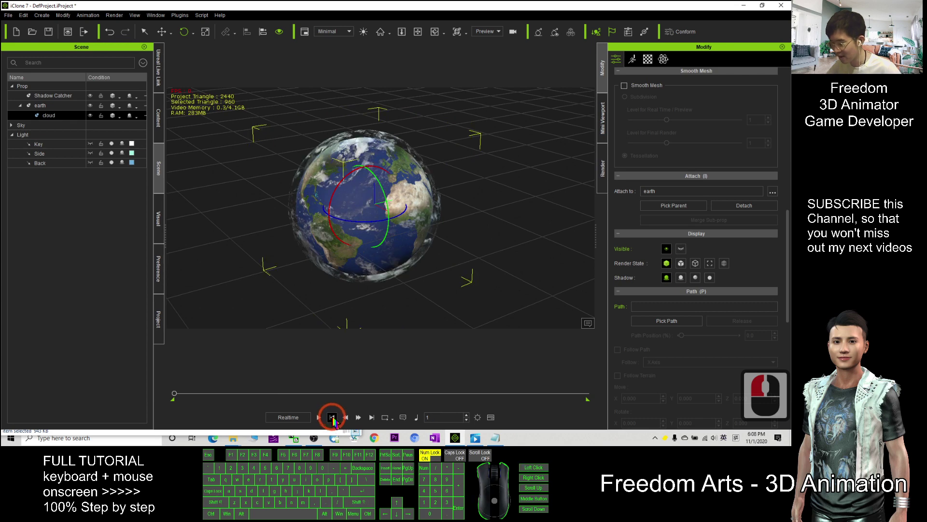
left_click(319, 416)
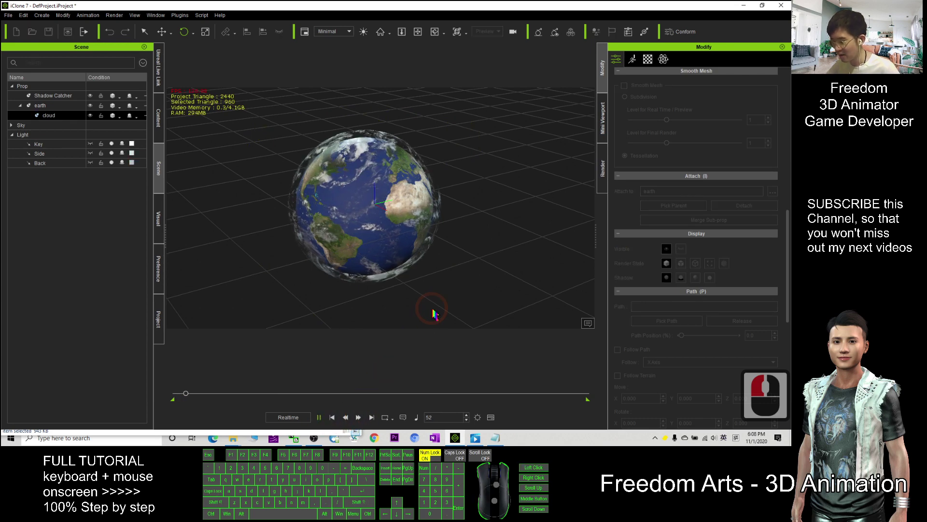
scroll(424, 247, "up", 11)
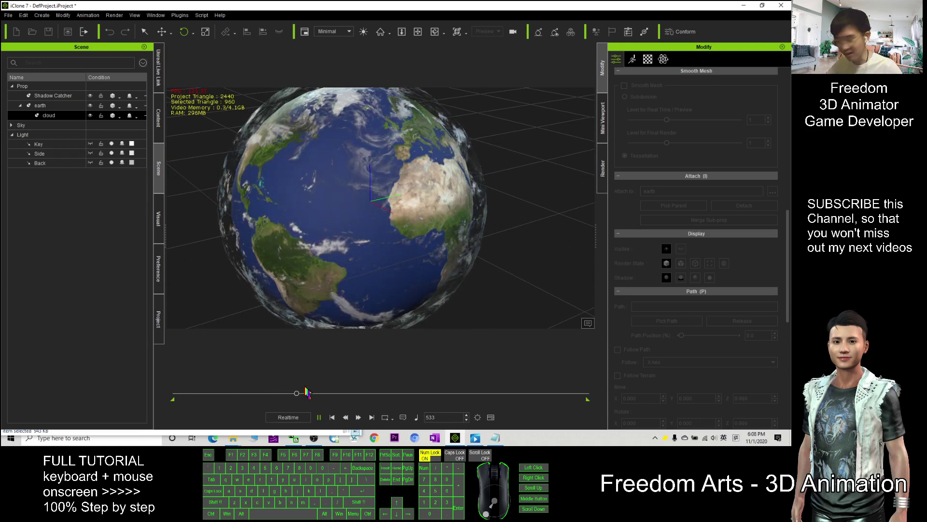
left_click(318, 417)
left_click(332, 417)
scroll(437, 272, "down", 8)
key("x")
left_click_drag(437, 272, 367, 196)
key("c")
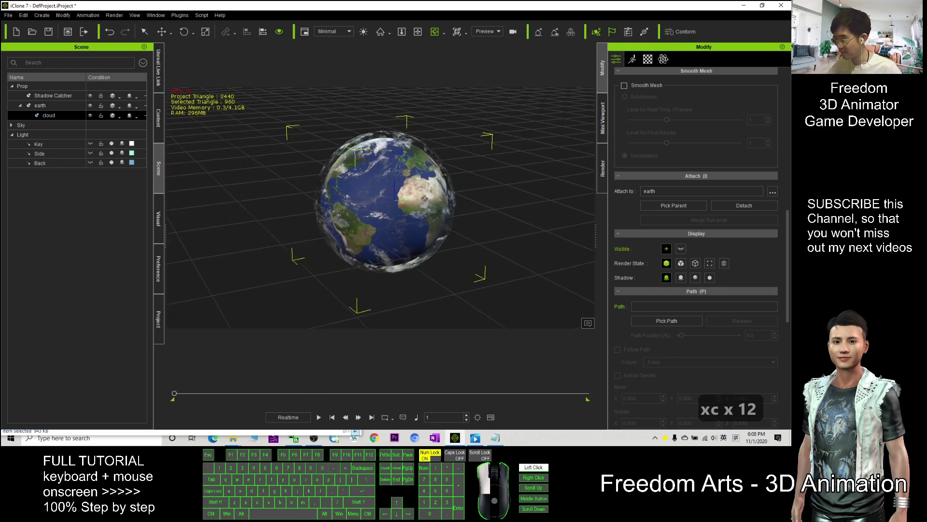
Step: Assign 2k_earth_nightmap.jpg from the Planet Texture folder to the Base Color channel of the earth's material
left_click_drag(310, 6, 450, 20)
left_click(133, 127)
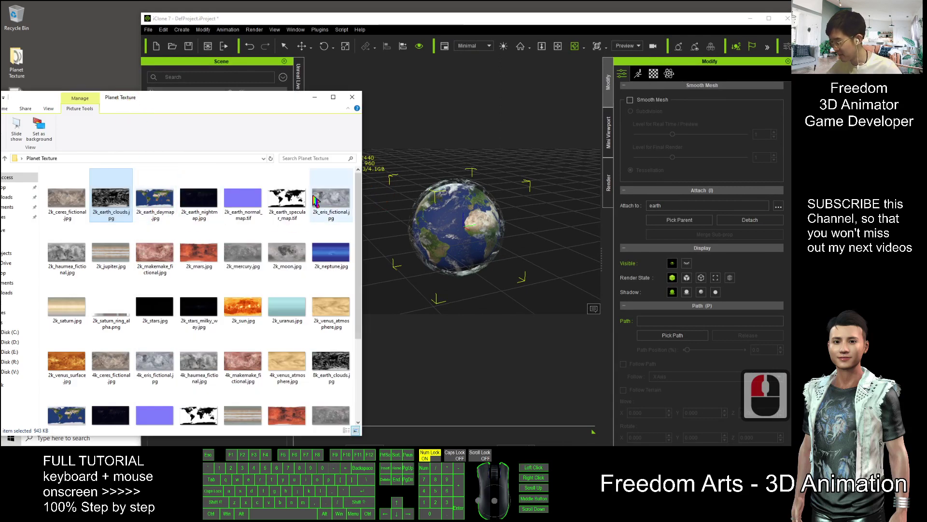
left_click(188, 207)
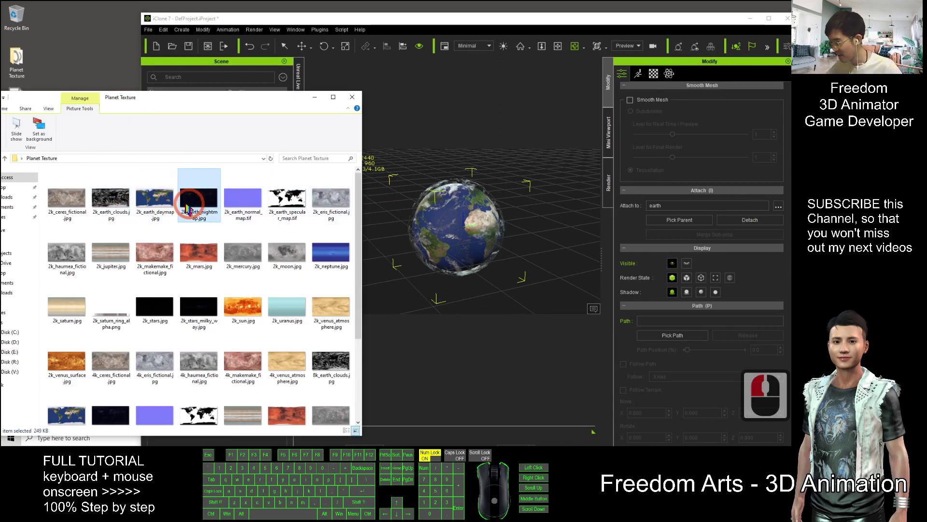
left_click(466, 19)
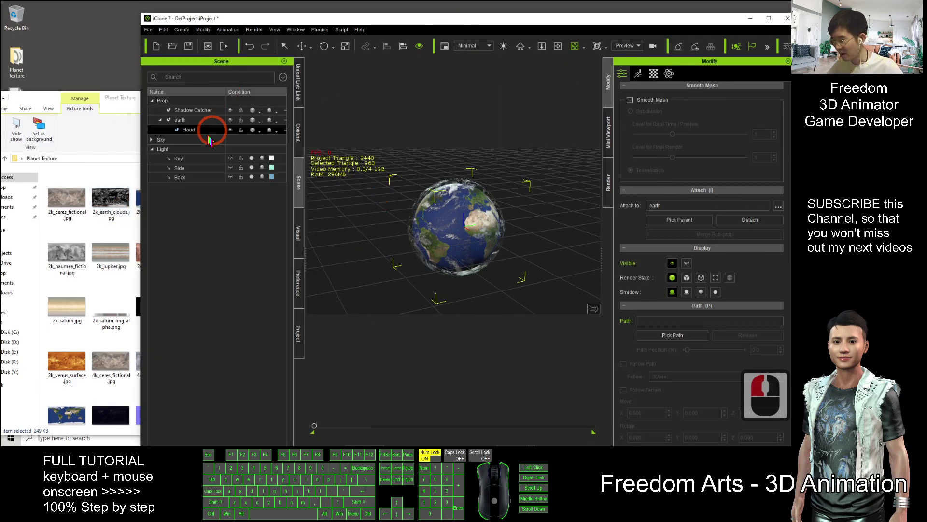
left_click(192, 121)
left_click(653, 73)
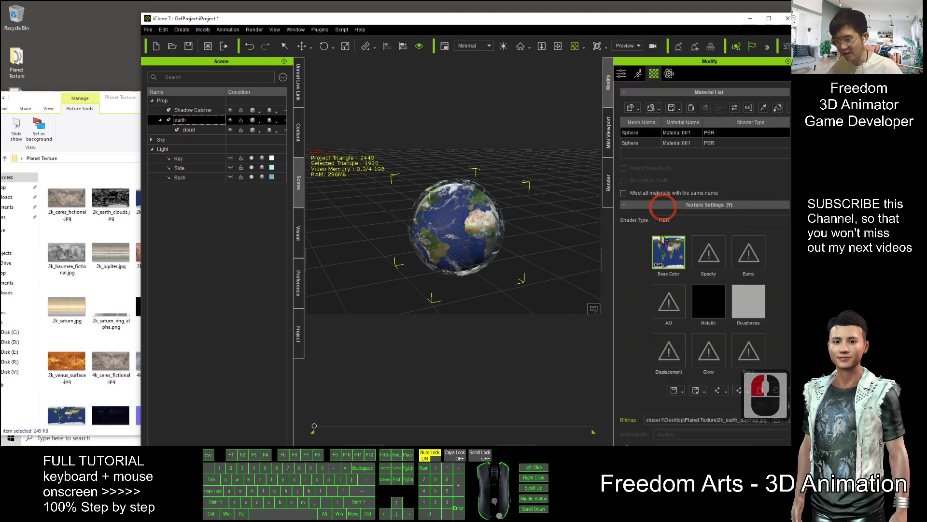
left_click(120, 101)
left_click(207, 205)
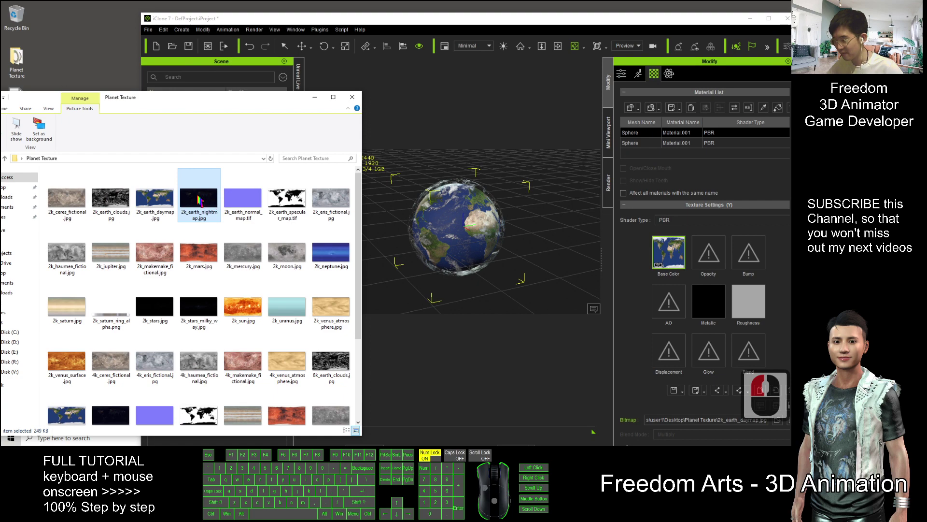
left_click_drag(199, 198, 668, 253)
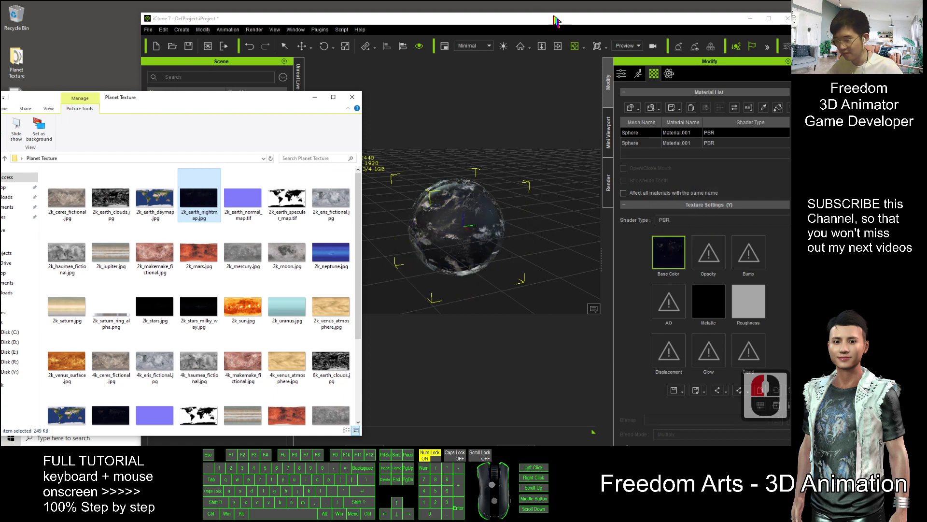
Step: Maximize the iClone window and examine the night texture on the planet up close
left_click_drag(534, 22, 475, 2)
scroll(379, 212, "up", 14)
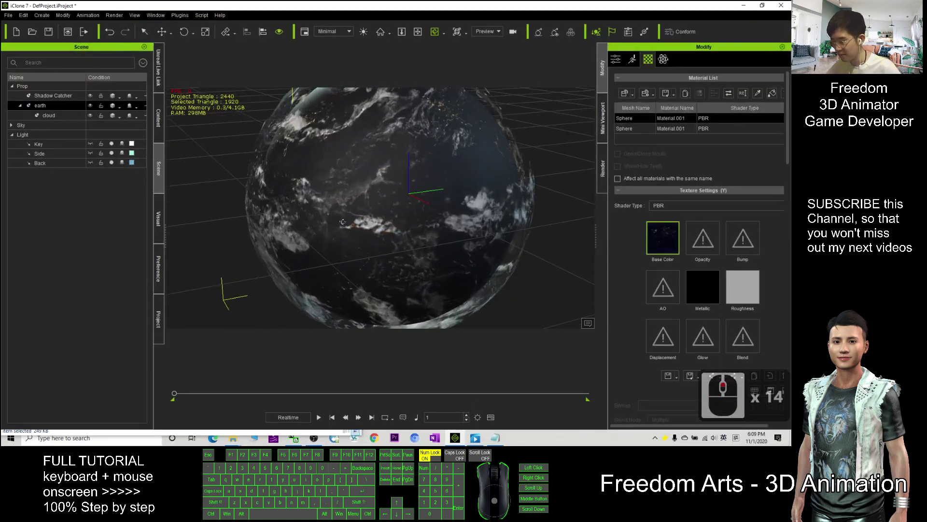
key("c")
left_click_drag(420, 217, 594, 217)
Step: Hide the cloud prop to view the bare night surface, and show the cloud again
left_click(57, 116)
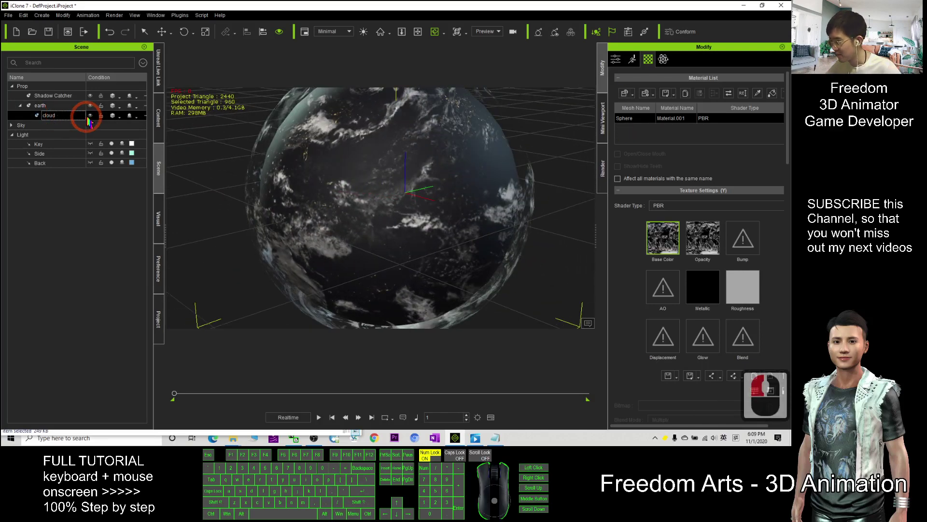
left_click(89, 117)
left_click_drag(362, 176, 313, 190)
left_click(90, 115)
left_click_drag(428, 143, 394, 186)
Step: Examine the night Earth with its cloud layer from different angles and distances
scroll(393, 186, "down", 10)
key("c")
left_click_drag(491, 181, 82, 198)
scroll(412, 186, "down", 6)
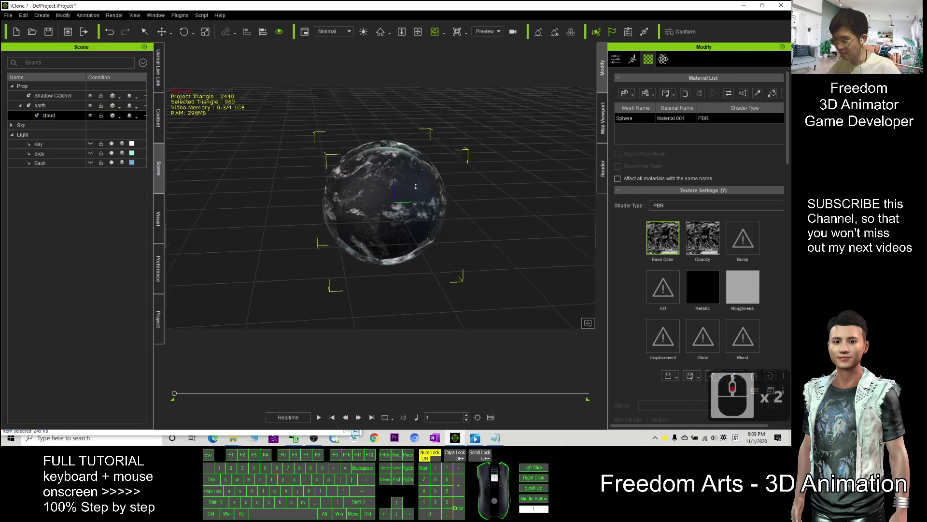
scroll(412, 186, "up", 7)
scroll(412, 186, "up", 8)
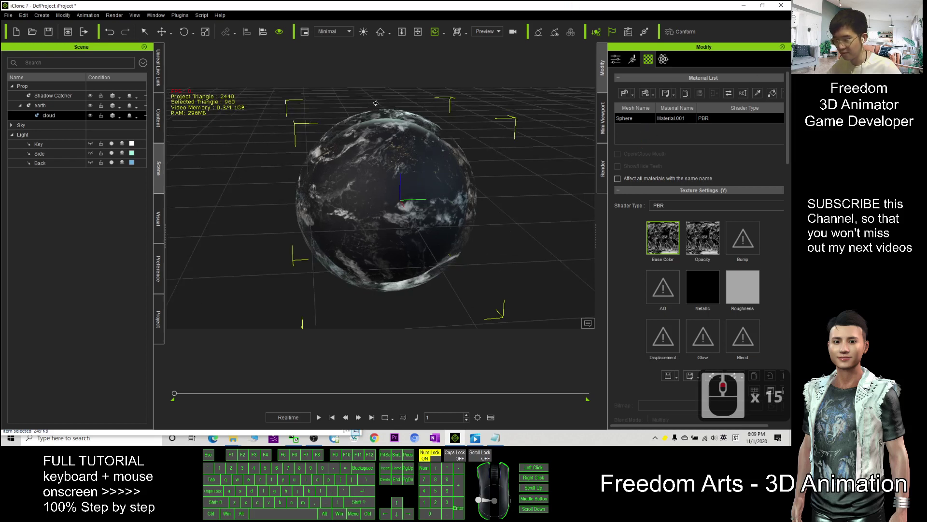
Step: Assign 2k_earth_daymap.jpg to the Base Color of the earth's material and view the planet from another side
left_click(58, 105)
left_click_drag(361, 5, 410, 73)
left_click(125, 100)
left_click_drag(157, 196, 673, 285)
left_click_drag(540, 51, 478, 1)
key("c")
left_click_drag(450, 208, 344, 216)
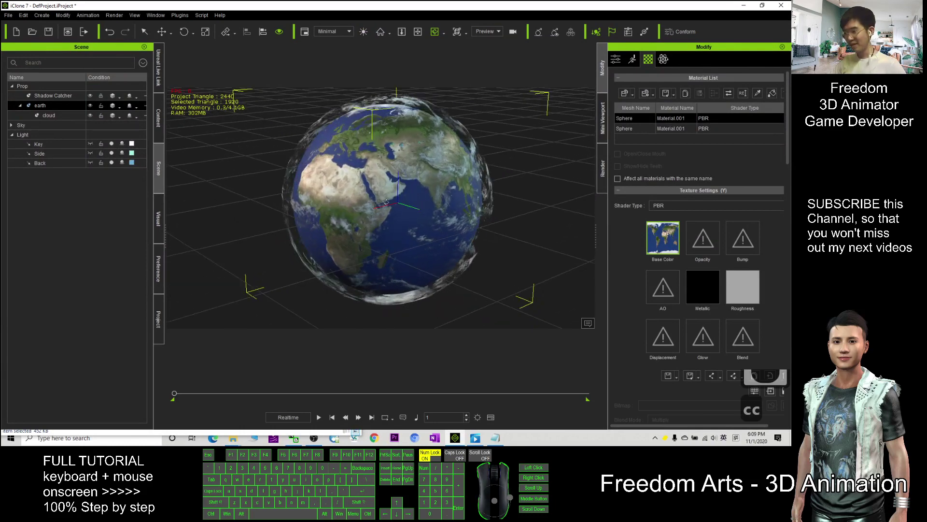